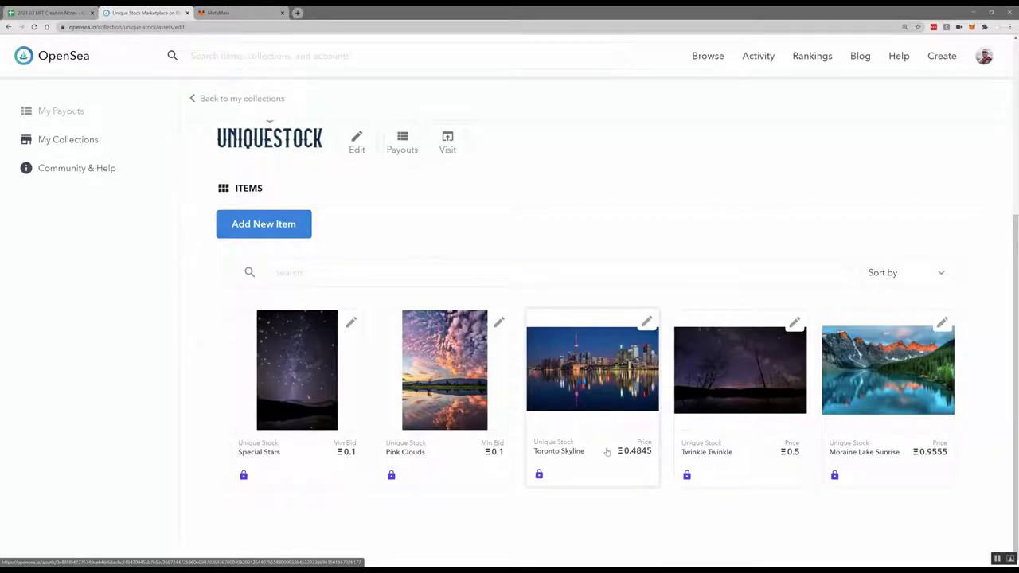
# - Start a new item in the Unique Stock collection
pyautogui.scroll(1, 669, 359)
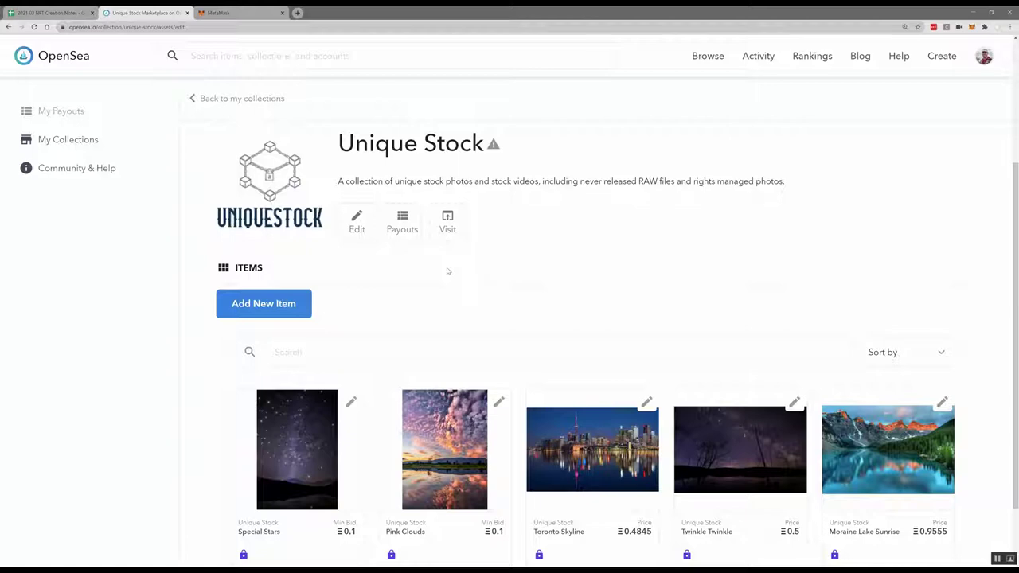
pyautogui.scroll(-1, 497, 221)
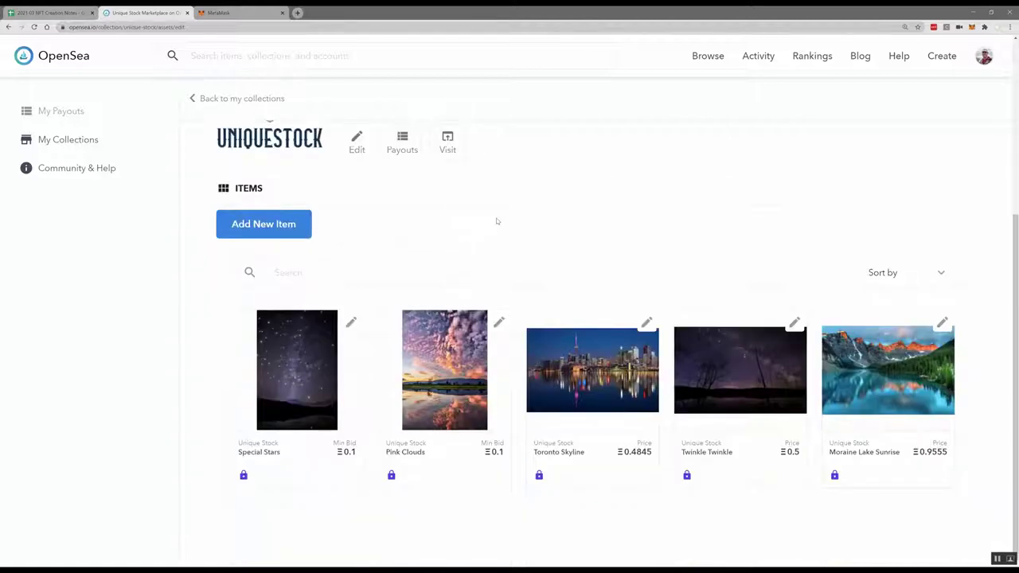
pyautogui.click(284, 226)
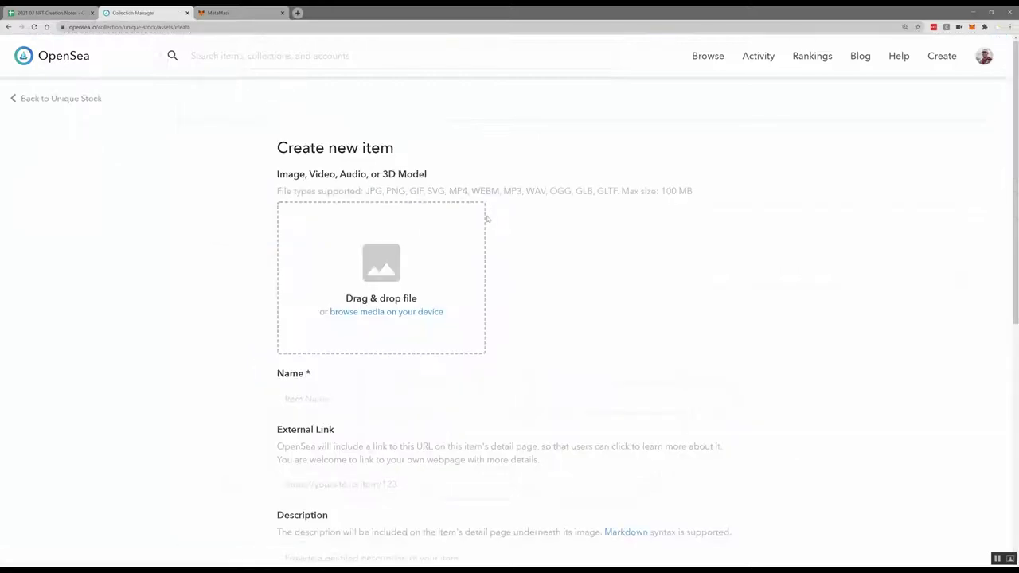
# - Upload "Moonshadow - Original Version Published Online.jpg" from the Moonshadow folder as the new item's media
pyautogui.scroll(-1, 501, 310)
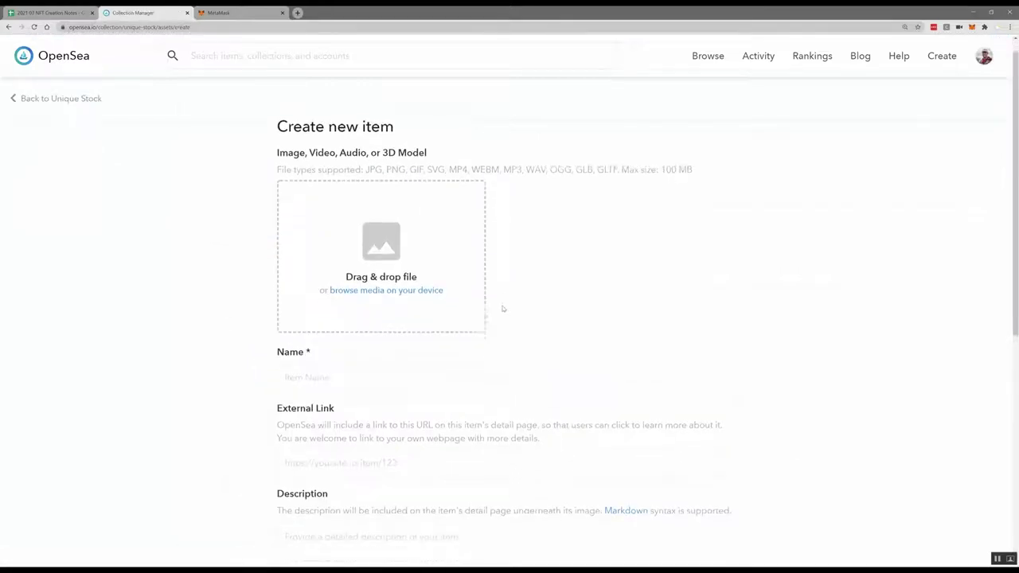
pyautogui.scroll(1, 394, 238)
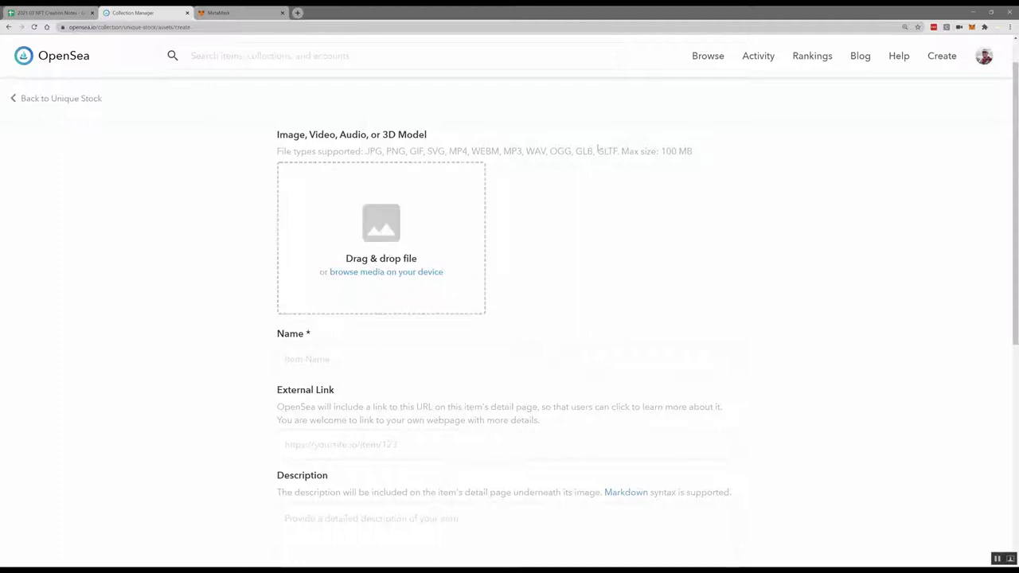
pyautogui.click(423, 273)
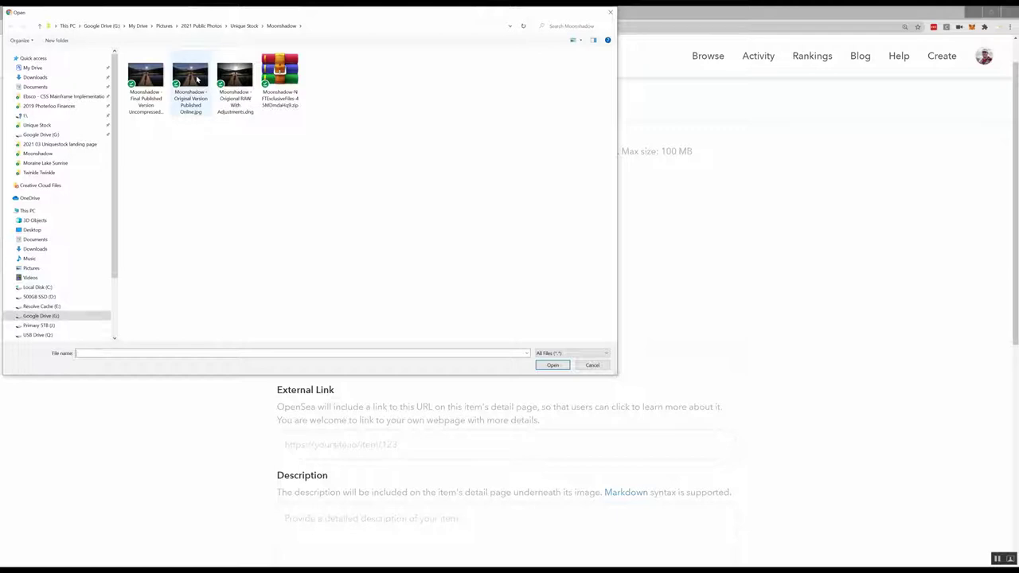
pyautogui.click(196, 79)
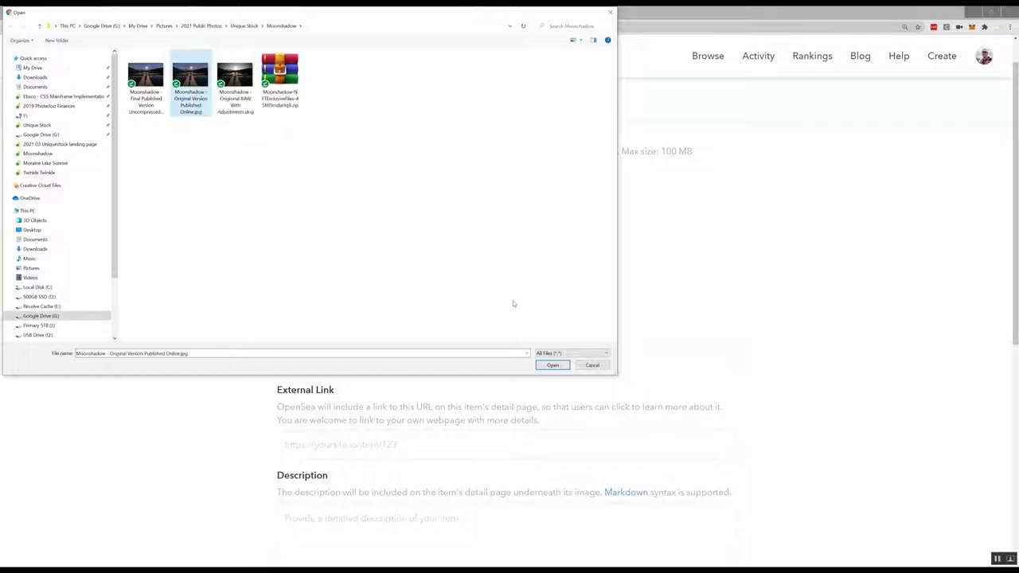
pyautogui.click(552, 365)
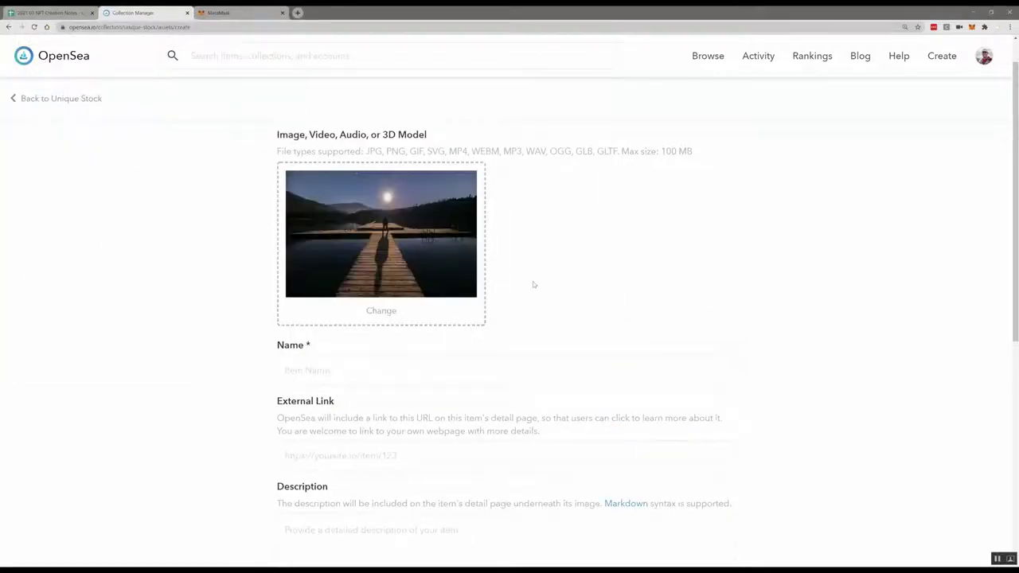
# - Enter "Moonshaow" as the item's name
pyautogui.scroll(-1, 477, 290)
pyautogui.click(315, 340)
pyautogui.write('M')
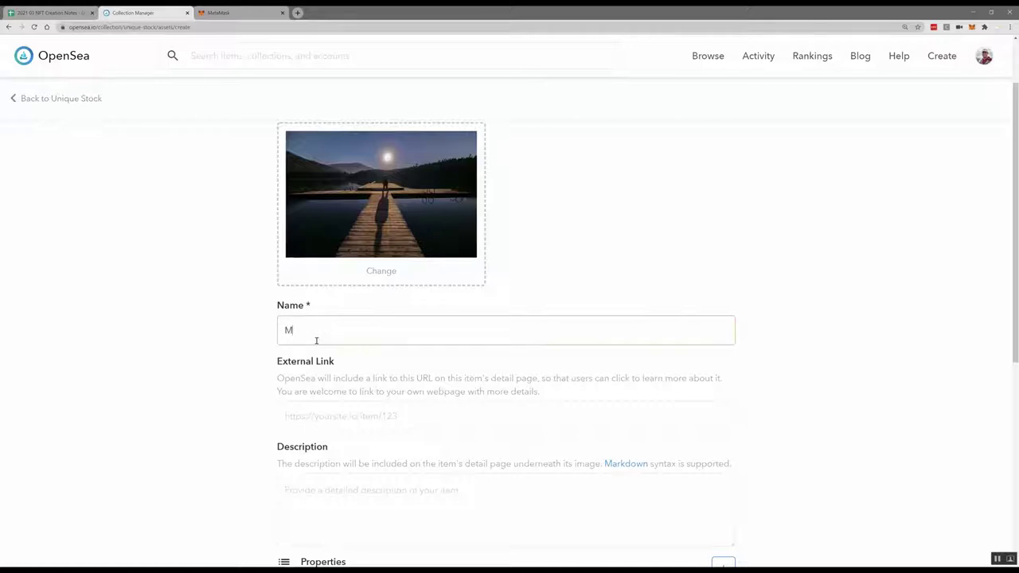
pyautogui.write('oonshaow')
# - Copy the full Moonshadow description from the NFT Creation Notes spreadsheet into the new item's description
pyautogui.scroll(-2, 319, 342)
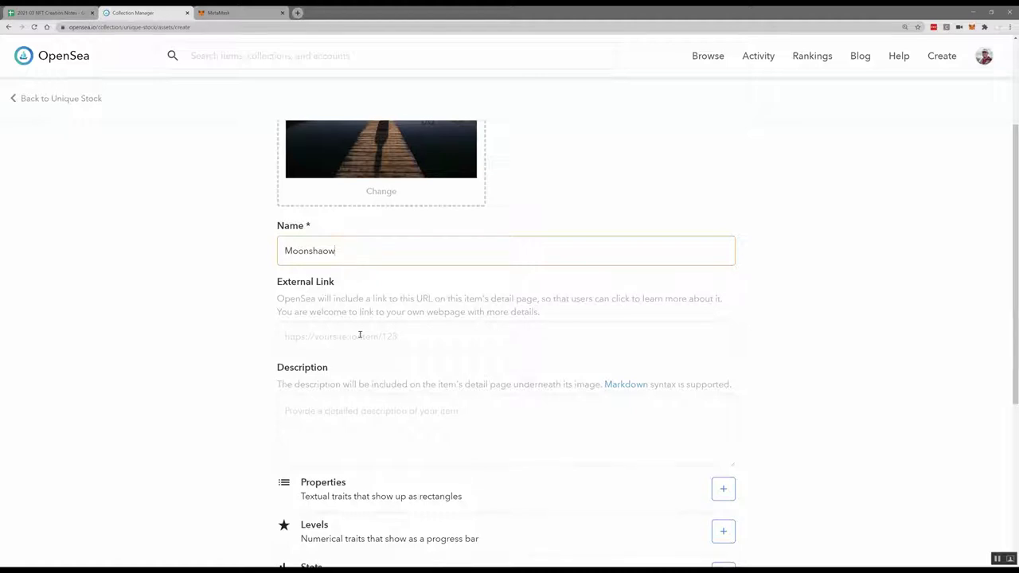
pyautogui.scroll(-3, 360, 335)
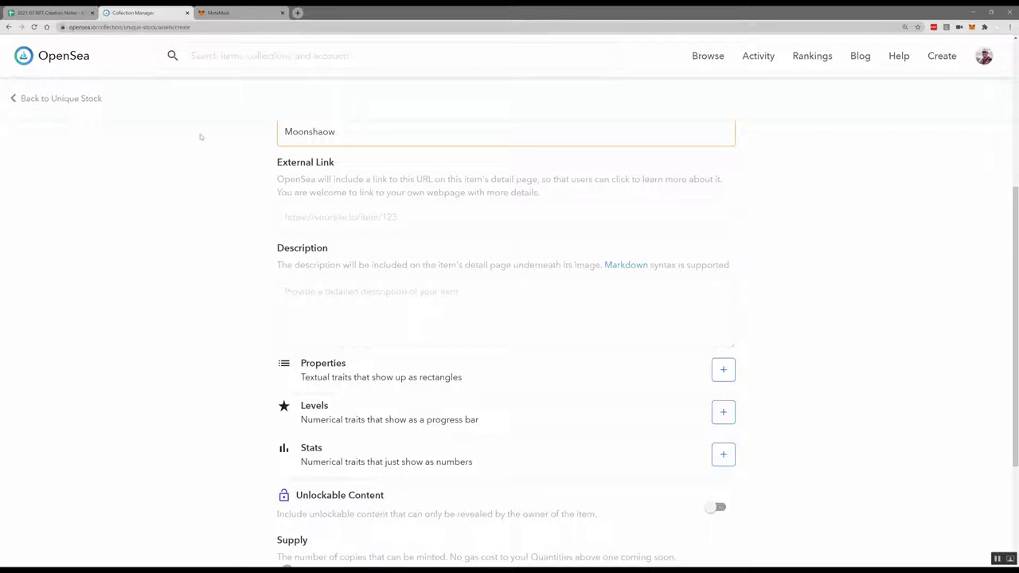
pyautogui.click(56, 12)
pyautogui.doubleClick(377, 140)
pyautogui.hotkey('ctrl', 'a')
pyautogui.hotkey('ctrl', 'c')
pyautogui.hotkey('ctrl', 'Tab')
pyautogui.click(343, 286)
pyautogui.hotkey('ctrl', 'v')
# - Review the pasted description from the unlockable content heading through the commercial rights to the keywords
pyautogui.scroll(10, 419, 297)
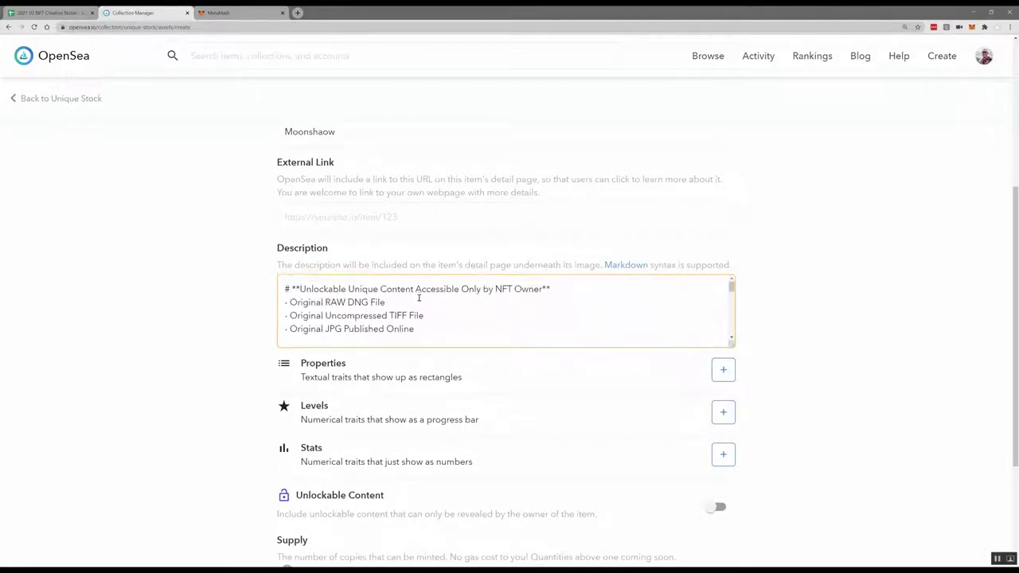
pyautogui.moveTo(553, 291); pyautogui.dragTo(280, 291)
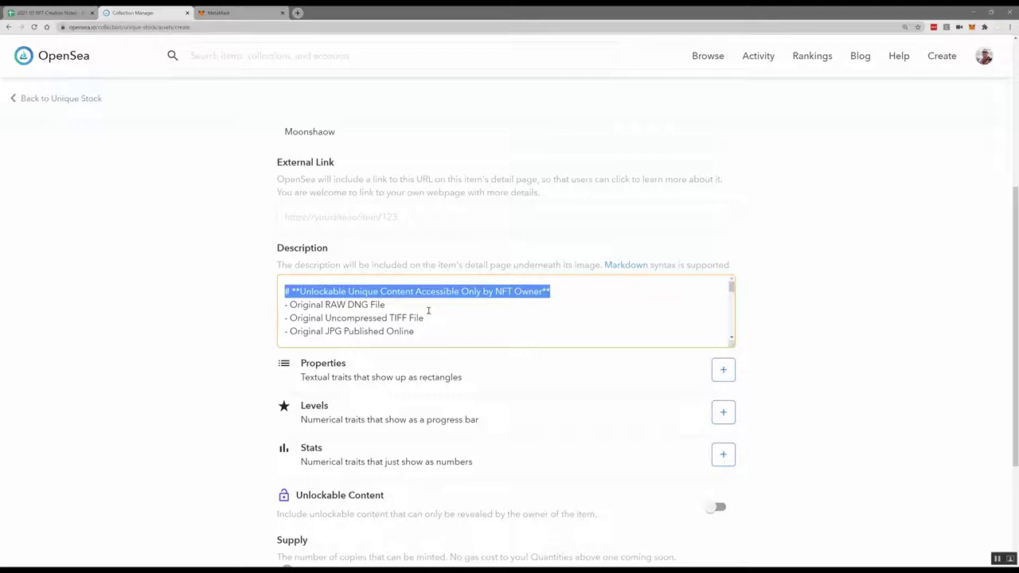
pyautogui.scroll(-2, 429, 310)
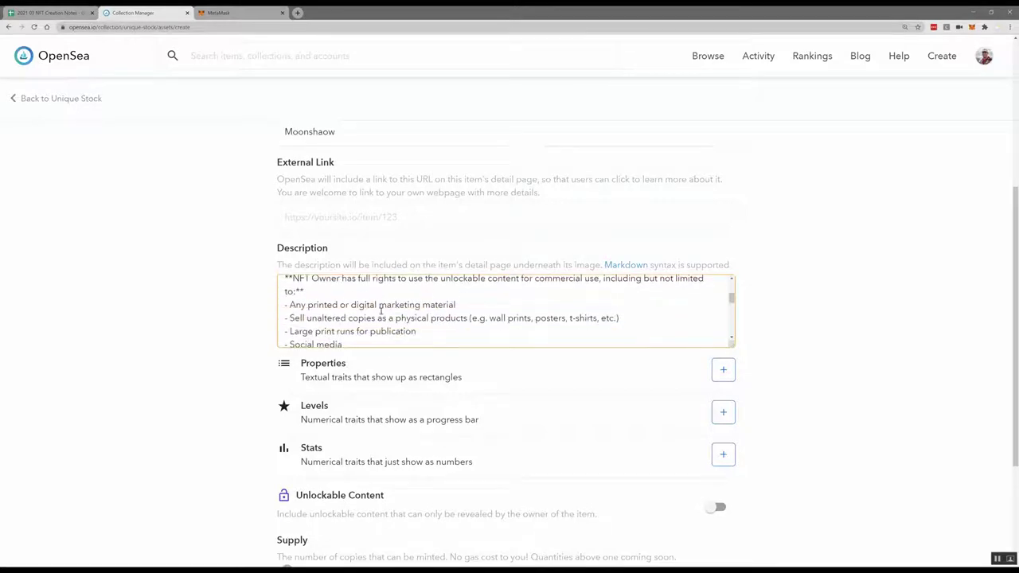
pyautogui.scroll(-5, 382, 311)
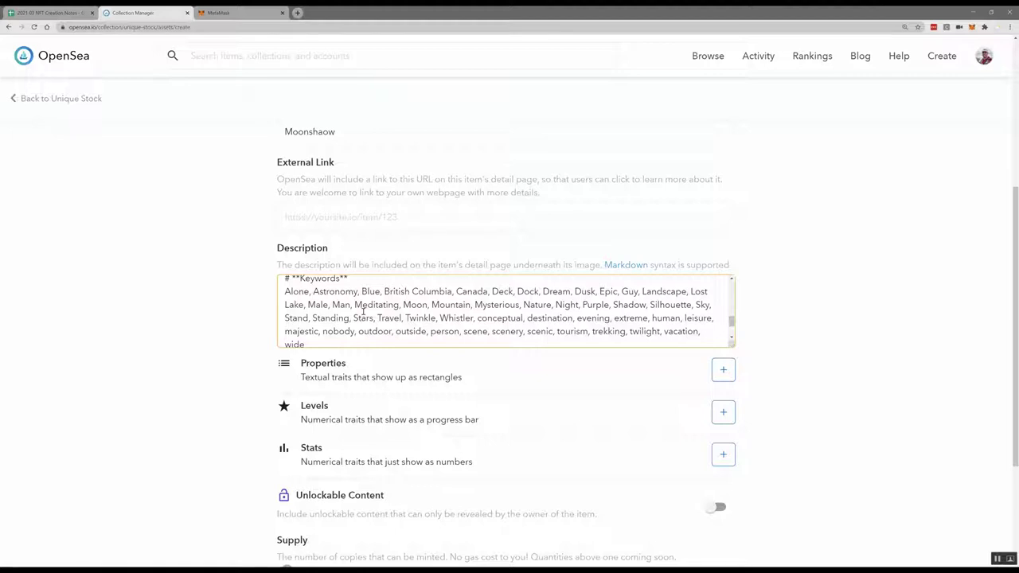
pyautogui.scroll(-3, 366, 312)
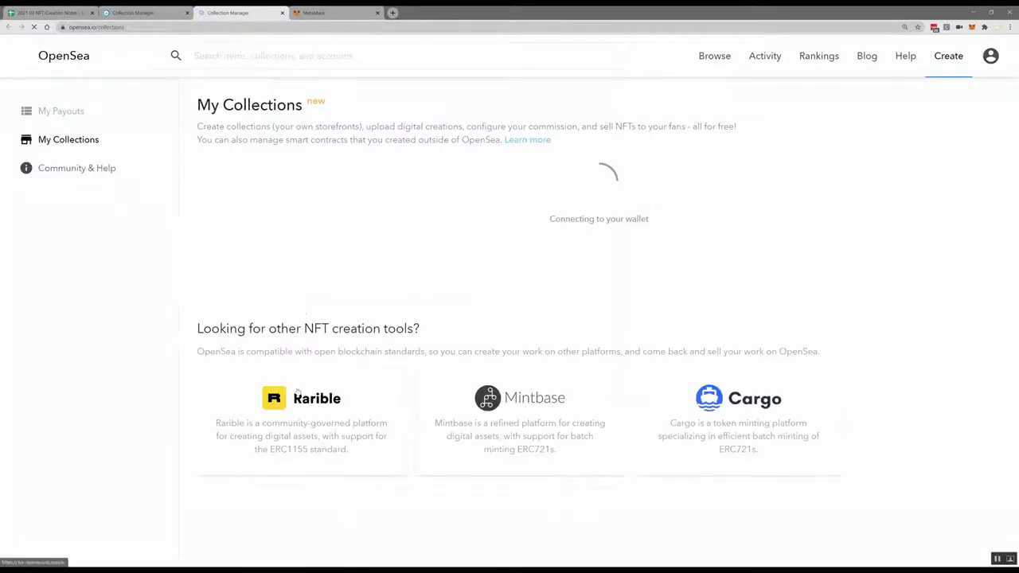
# - Open the Unique Stock collection's marketplace listing in a separate tab and go to its property filters
pyautogui.scroll(-3, 390, 322)
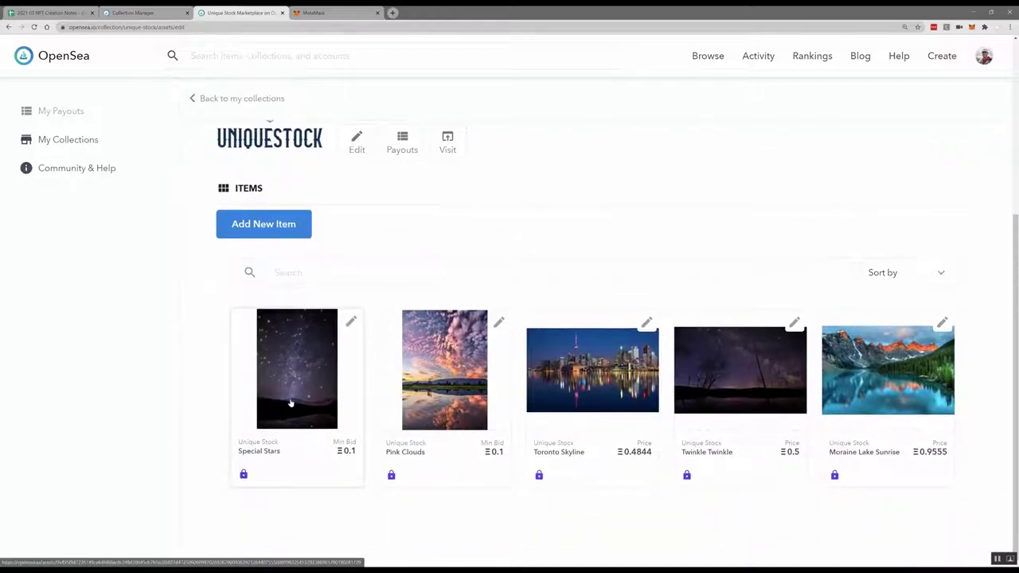
pyautogui.hotkey('alt', 'Left')
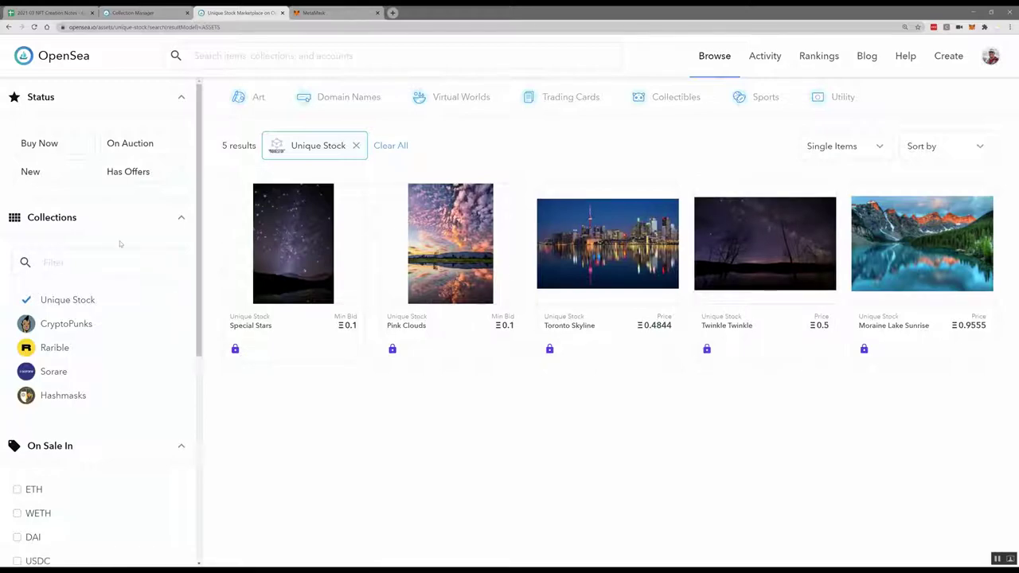
pyautogui.scroll(-5, 120, 244)
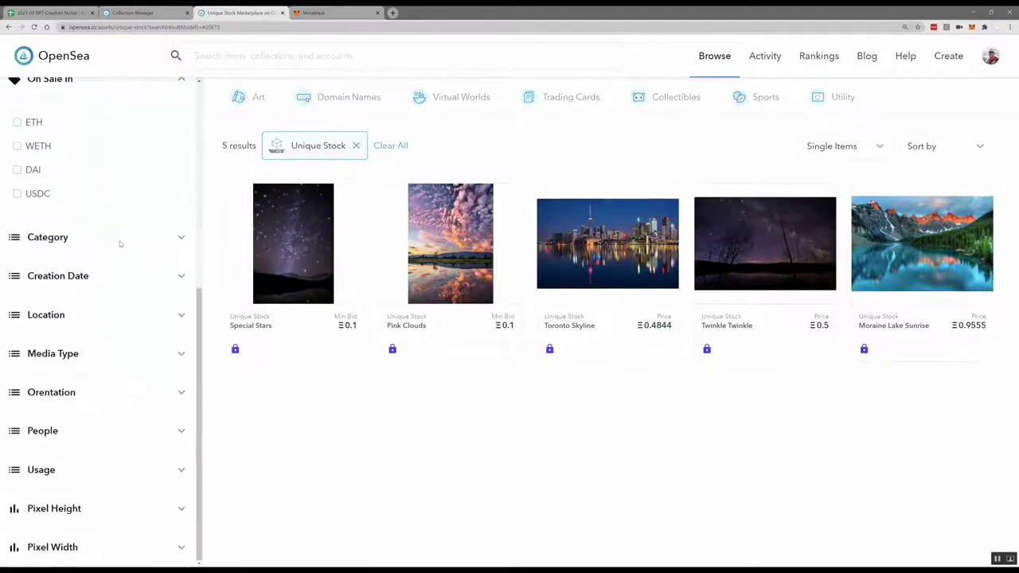
# - Inspect the options under the collection's Category, Media Type and Orentation filters, collapsing each one again
pyautogui.click(85, 242)
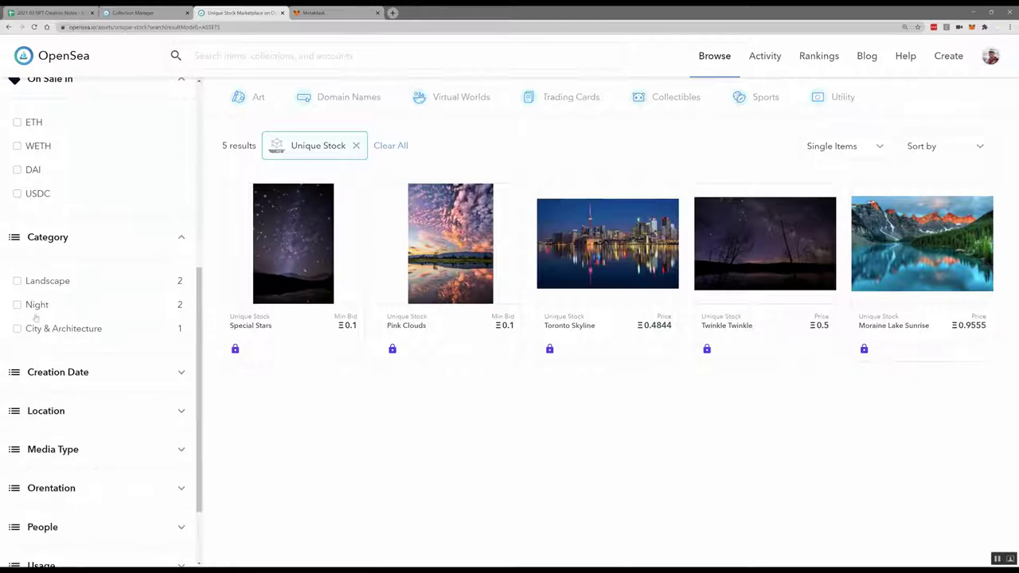
pyautogui.click(63, 237)
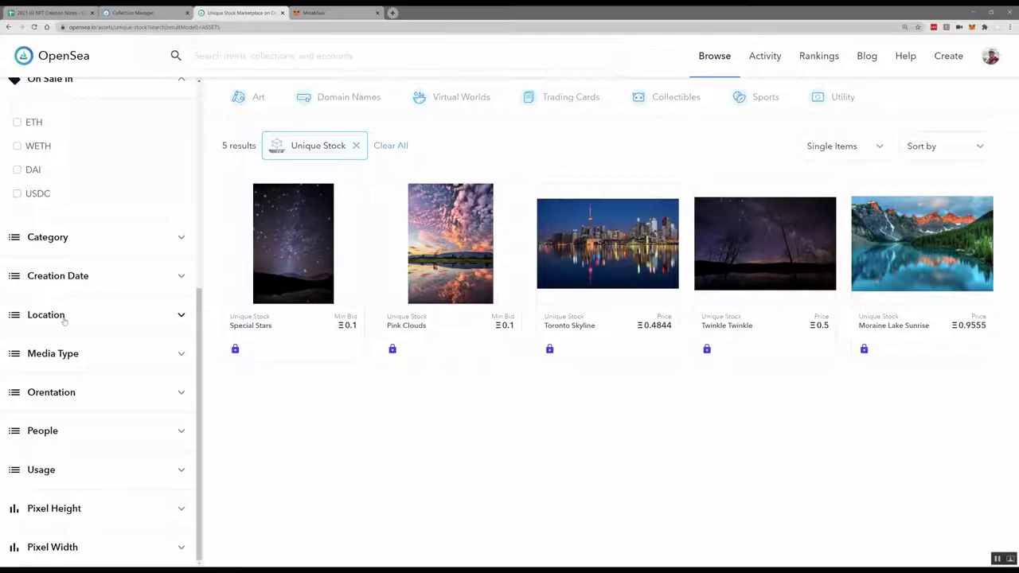
pyautogui.click(68, 358)
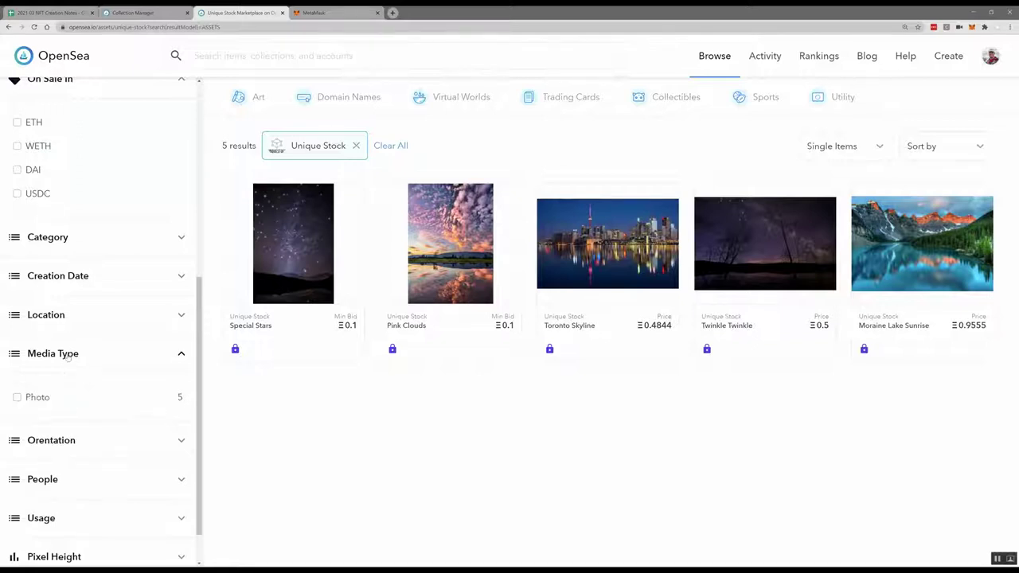
pyautogui.click(68, 355)
pyautogui.click(62, 392)
pyautogui.click(62, 392)
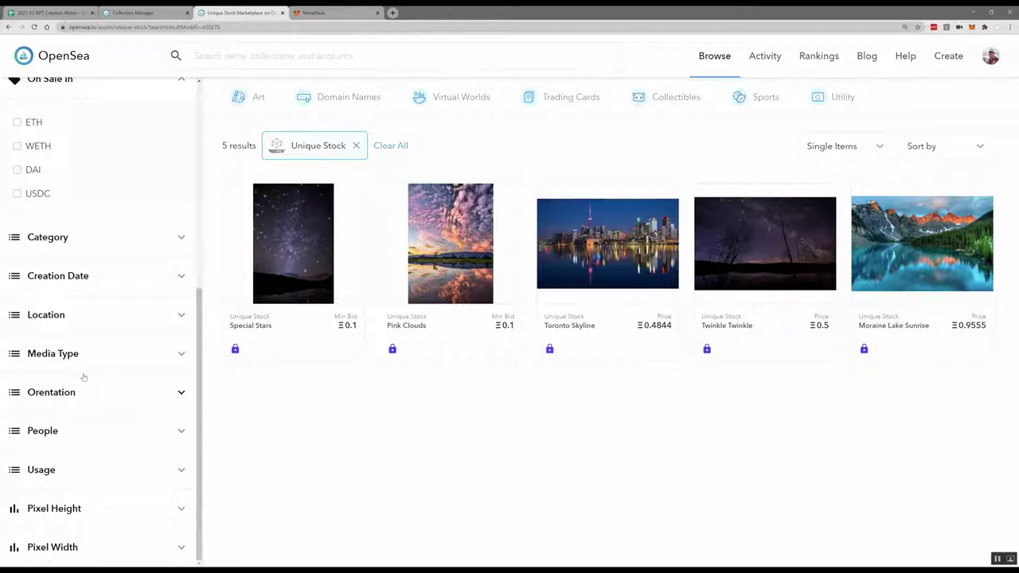
# - Filter the collection by Vertical orientation to view the matching photos, and clear that filter
pyautogui.click(55, 391)
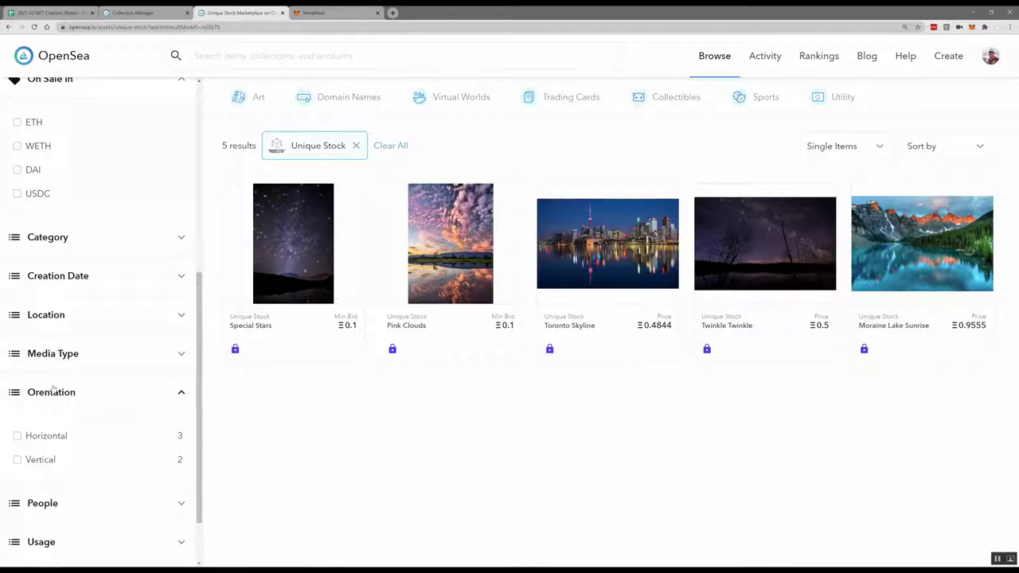
pyautogui.click(18, 461)
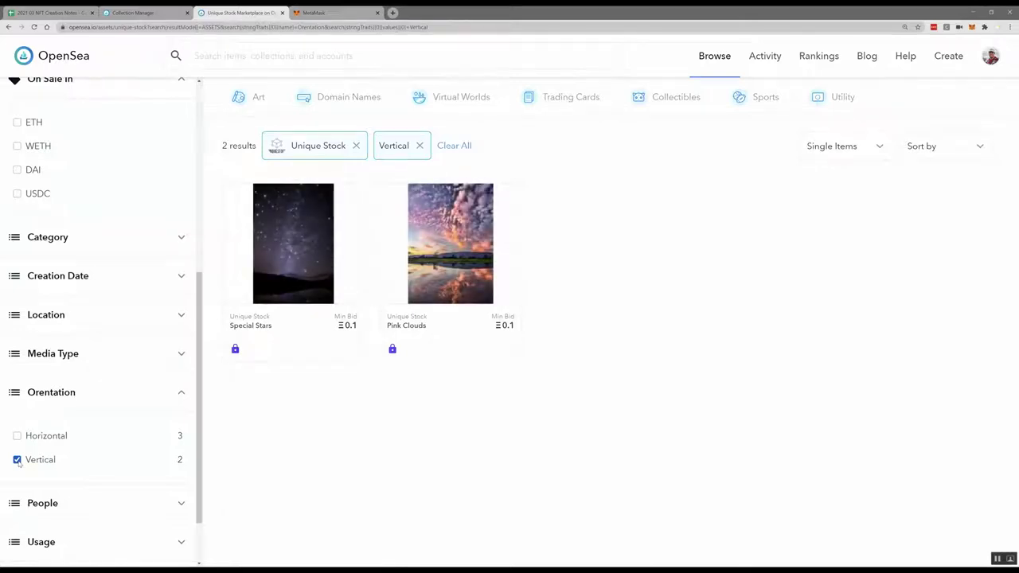
pyautogui.click(18, 460)
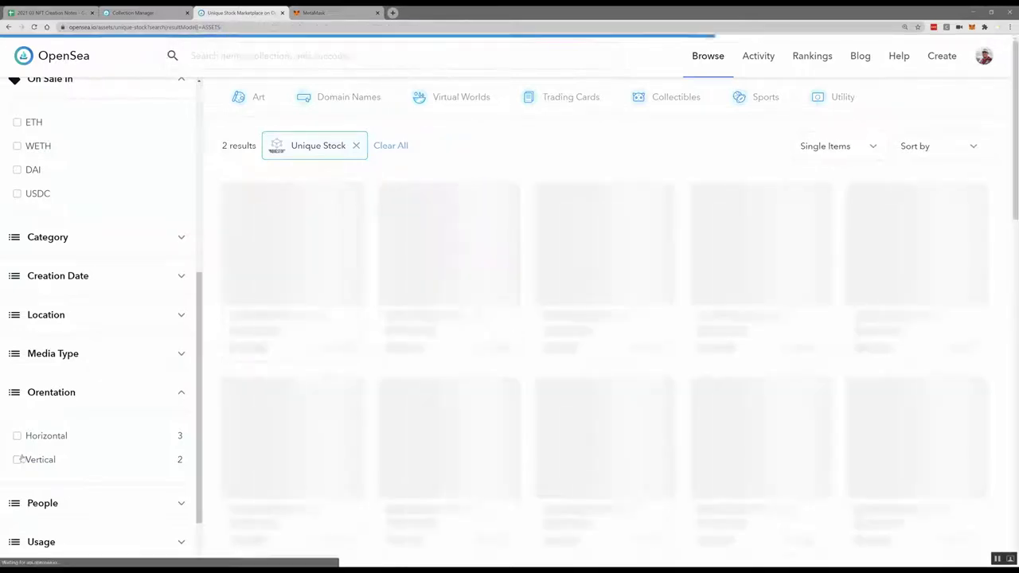
# - Expand the Media Type and Category filters and limit the collection's listing to the Landscape category
pyautogui.click(52, 355)
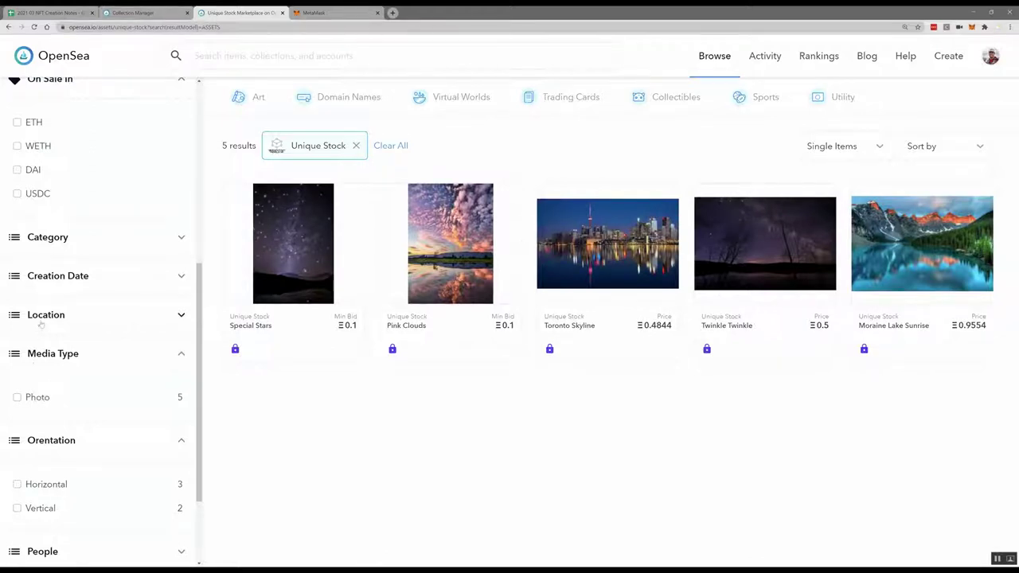
pyautogui.click(48, 241)
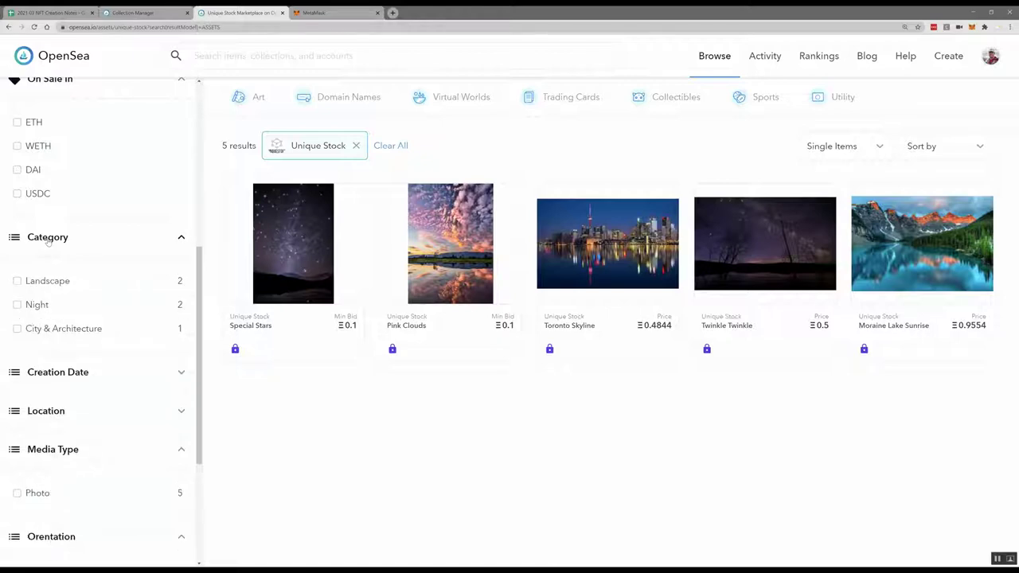
pyautogui.click(16, 282)
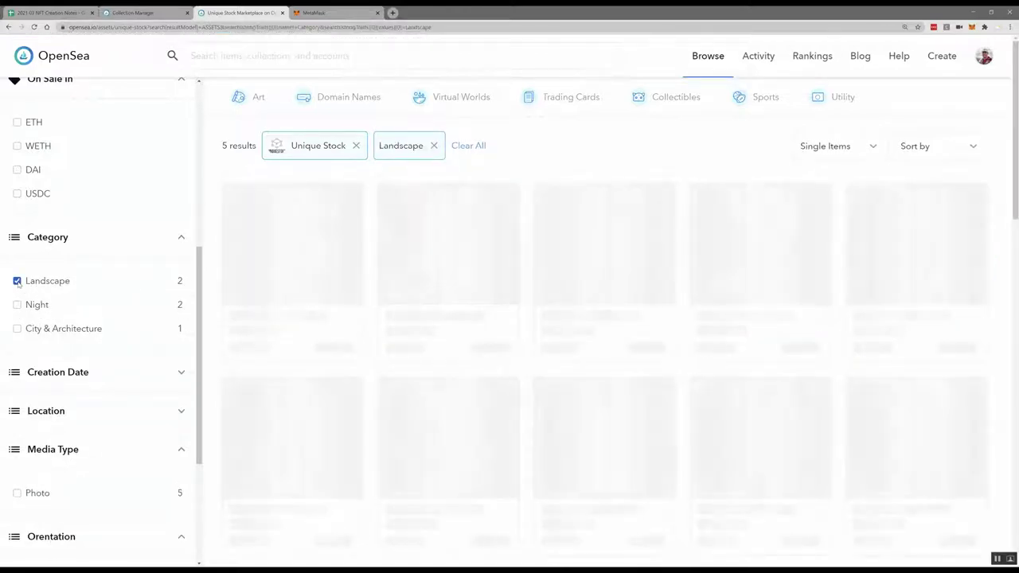
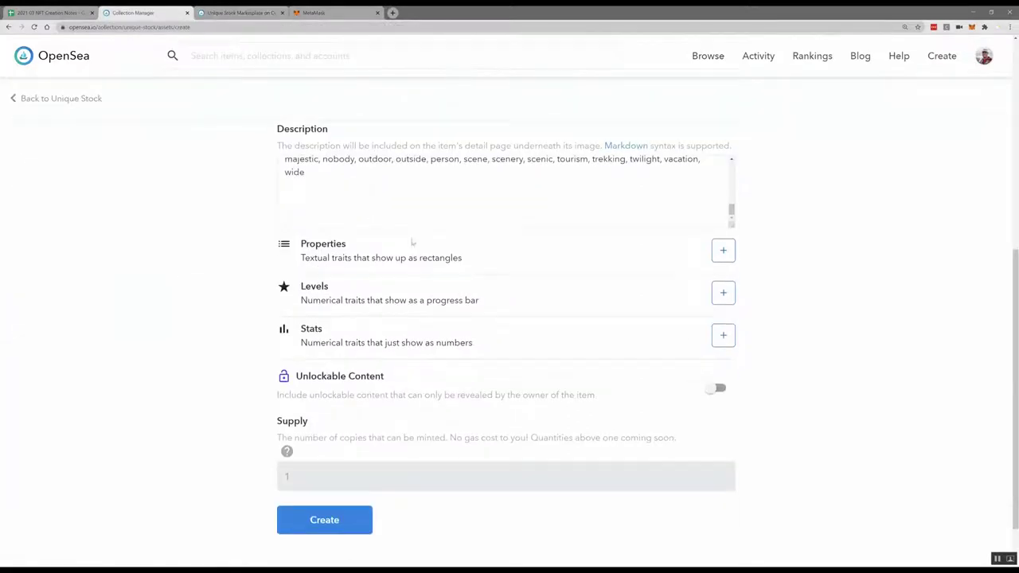
# - Review the Moonshadow row's attributes from Media Type to Location in the notes spreadsheet, and return to the filtered Unique Stock listing
pyautogui.click(47, 13)
pyautogui.click(248, 132)
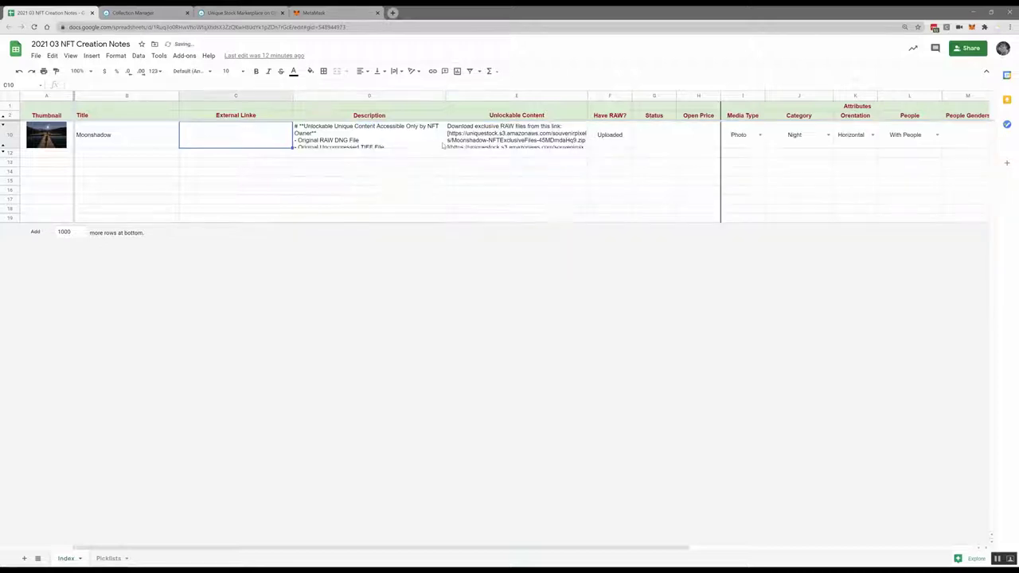
pyautogui.click(652, 141)
pyautogui.press('Tab')
pyautogui.press('Tab')
pyautogui.press('Tab')
pyautogui.press('Tab')
pyautogui.press('Tab')
pyautogui.press('Tab')
pyautogui.press('Tab')
pyautogui.press('Tab')
pyautogui.press('Tab')
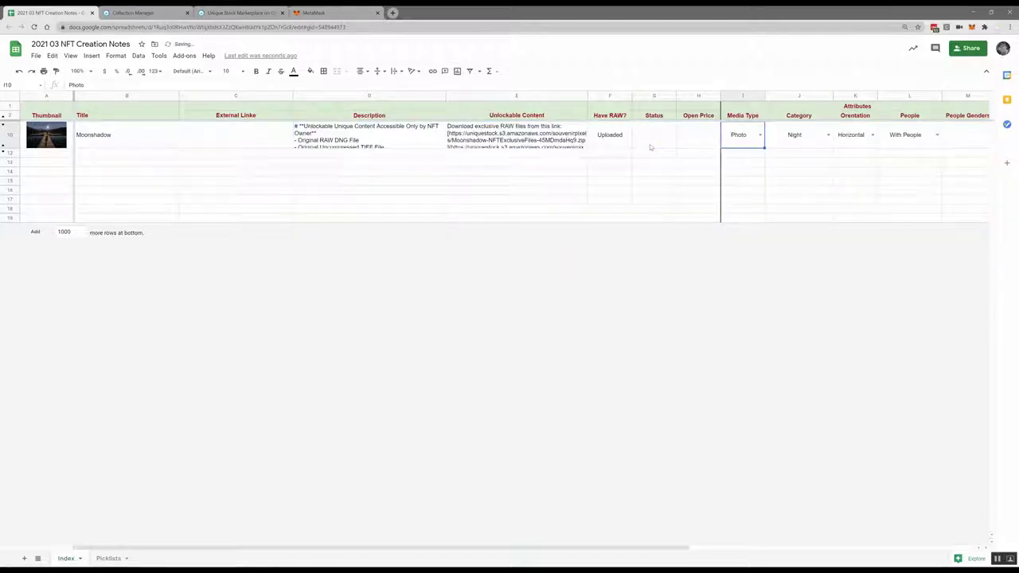
pyautogui.press('Tab')
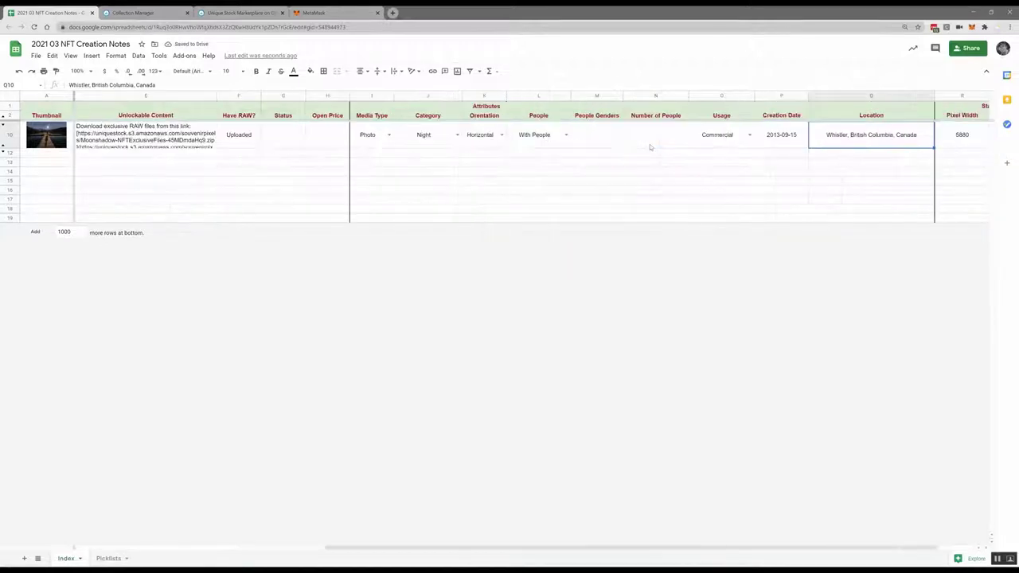
pyautogui.hotkey('ctrl', 'Tab')
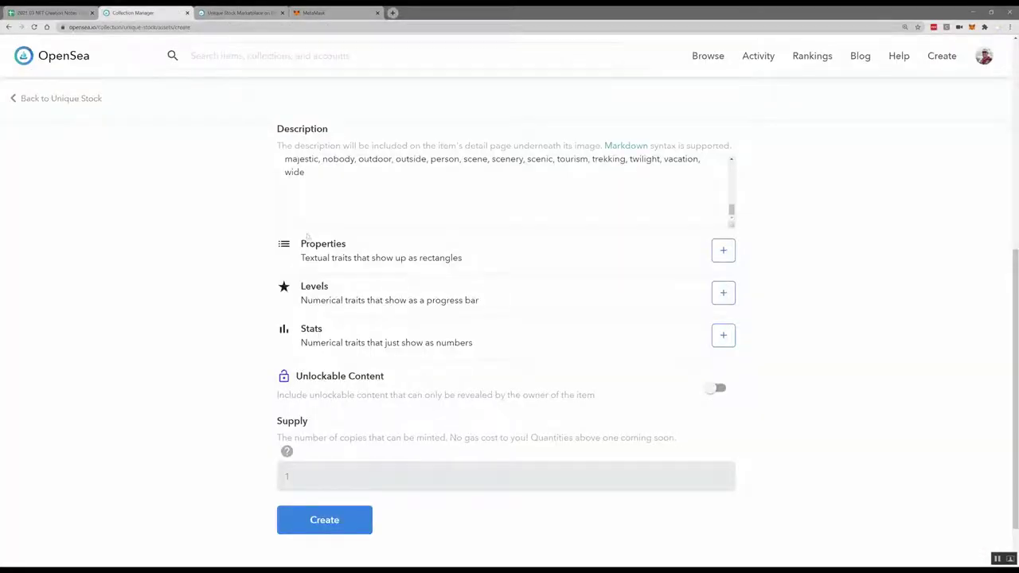
pyautogui.click(231, 13)
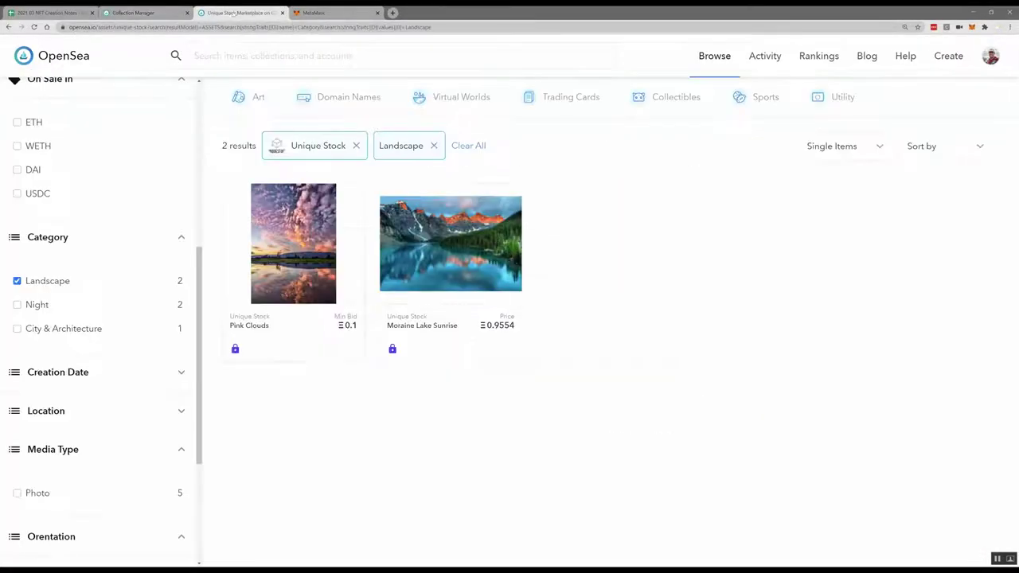
# - Open the Pink Clouds item from the collection and review its properties and its Pixel Height and Pixel Width stats
pyautogui.click(306, 236)
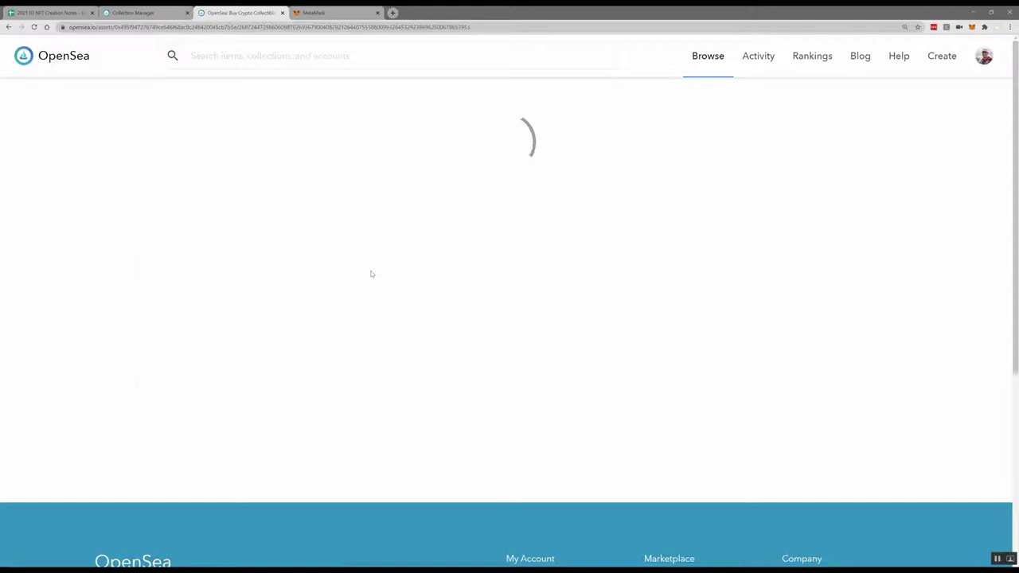
pyautogui.scroll(-3, 363, 275)
pyautogui.click(227, 315)
pyautogui.scroll(-1, 259, 321)
pyautogui.scroll(-1, 260, 320)
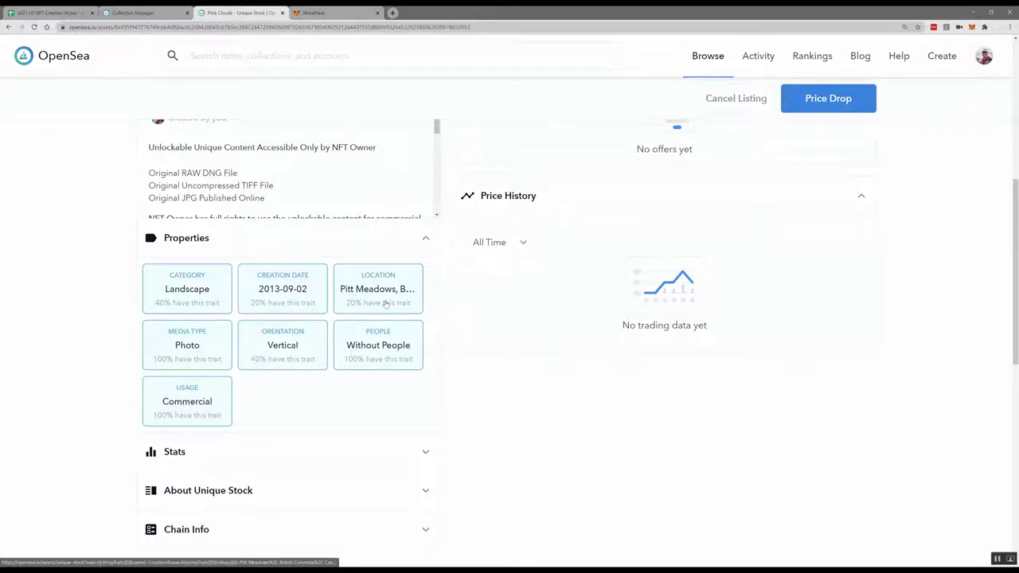
pyautogui.scroll(-2, 385, 304)
pyautogui.click(221, 373)
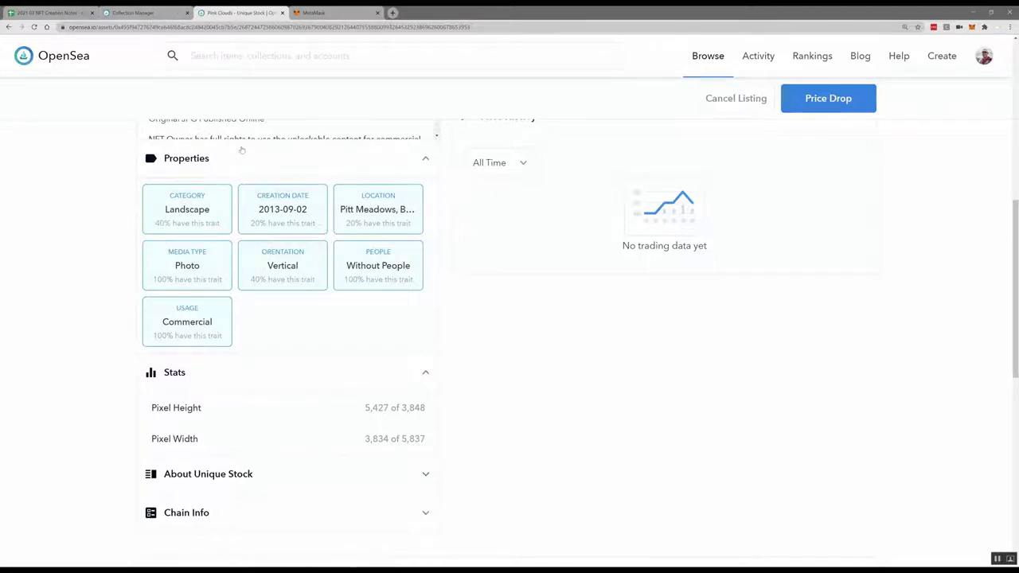
# - Filter the Unique Stock collection by a minimum Pixel Height of 4260, and widen the range back to a minimum of 2840
pyautogui.scroll(6, 241, 151)
pyautogui.click(466, 148)
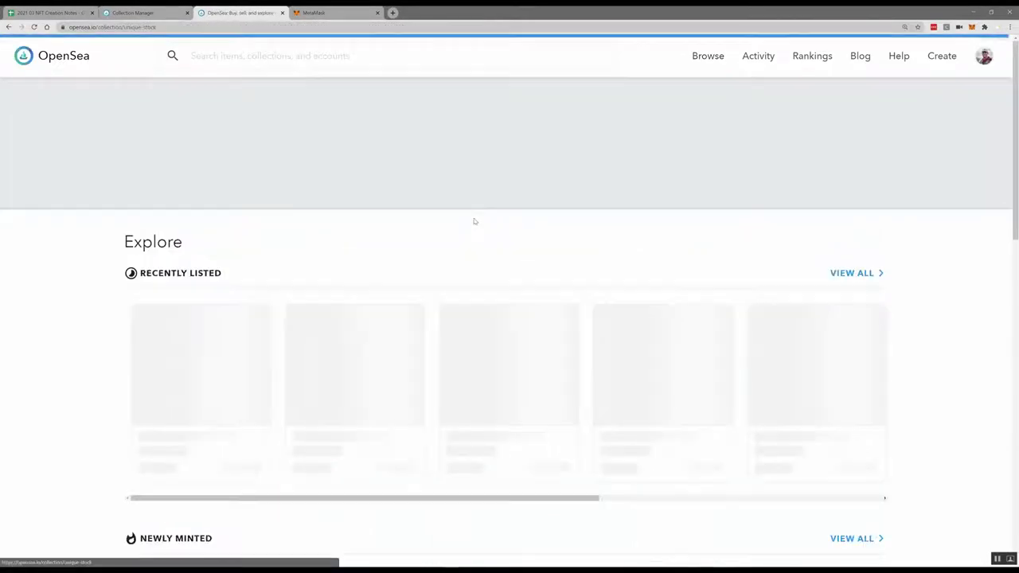
pyautogui.scroll(-5, 80, 398)
pyautogui.click(75, 509)
pyautogui.scroll(-1, 97, 478)
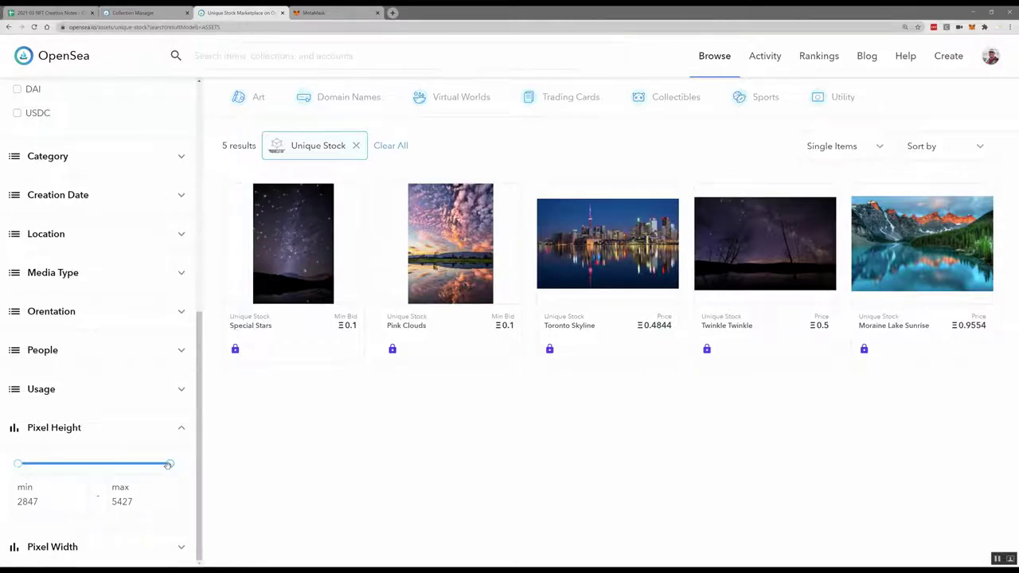
pyautogui.click(18, 464)
pyautogui.moveTo(17, 463); pyautogui.dragTo(100, 463)
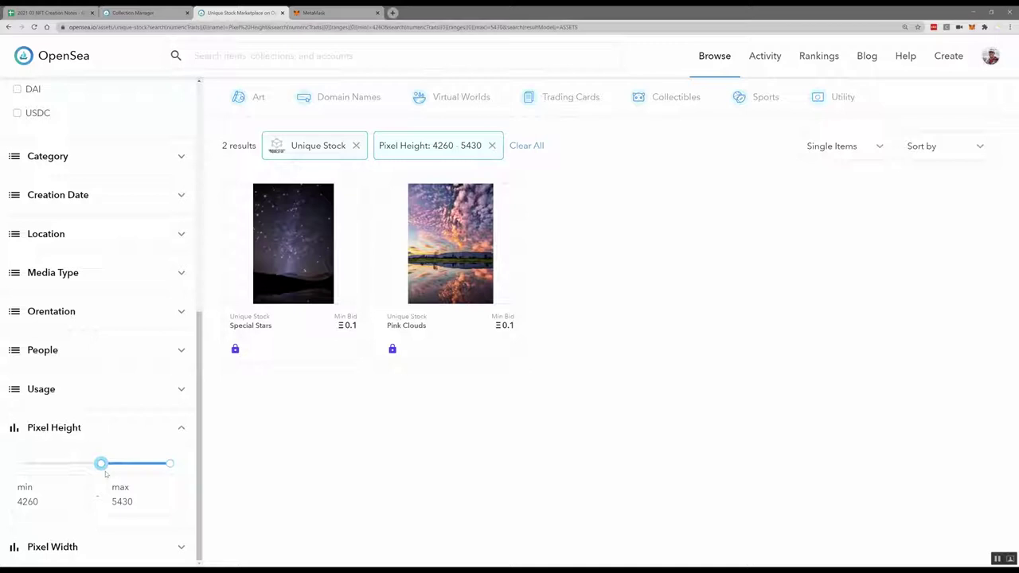
pyautogui.moveTo(101, 463); pyautogui.dragTo(17, 464)
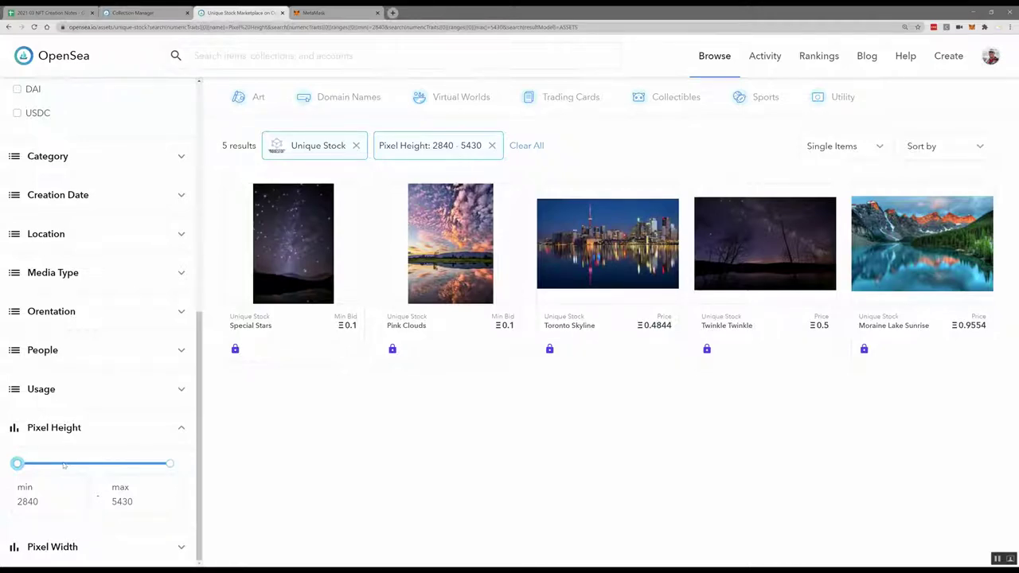
# - Add a Media Type property with the value Photo to the new item, matching the notes spreadsheet
pyautogui.click(132, 13)
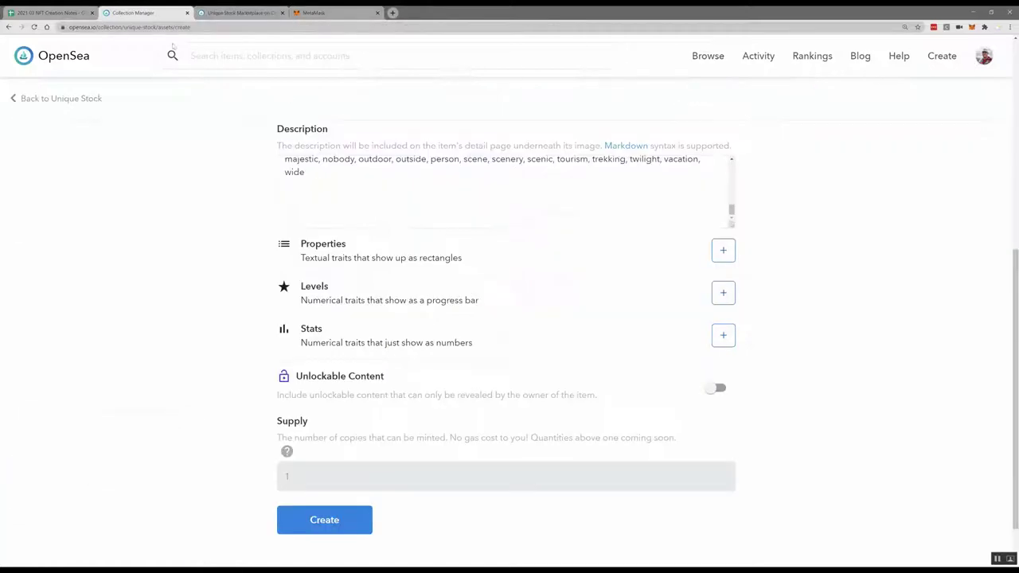
pyautogui.click(723, 251)
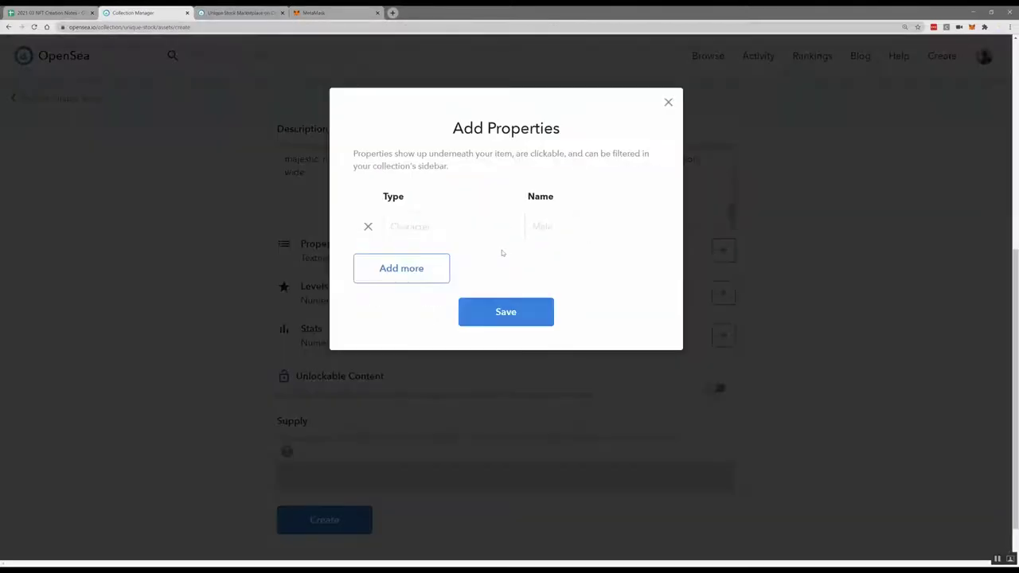
pyautogui.hotkey('ctrl', '1')
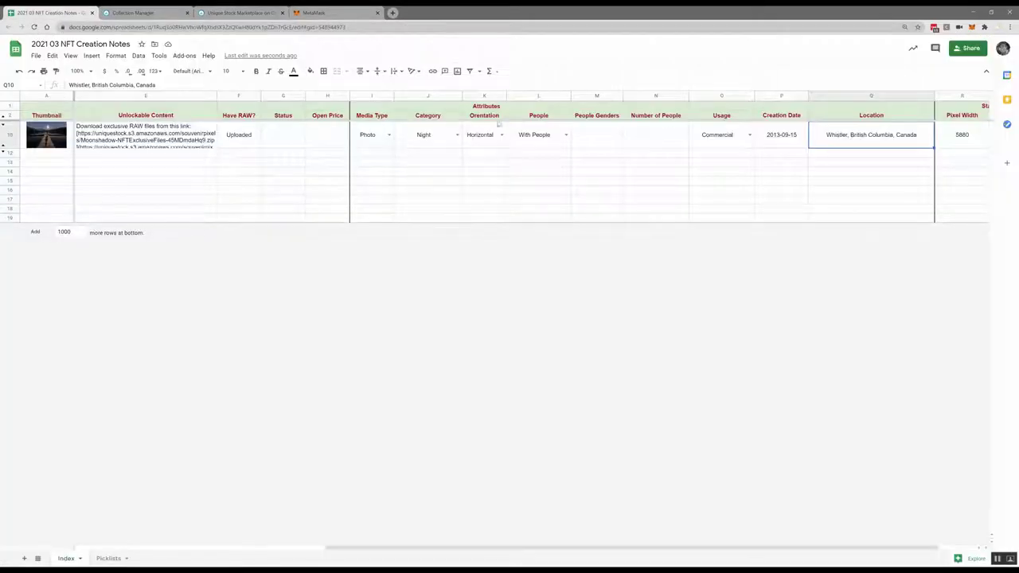
pyautogui.click(375, 116)
pyautogui.hotkey('ctrl', '2')
pyautogui.click(415, 226)
pyautogui.write('Media Type')
pyautogui.click(572, 230)
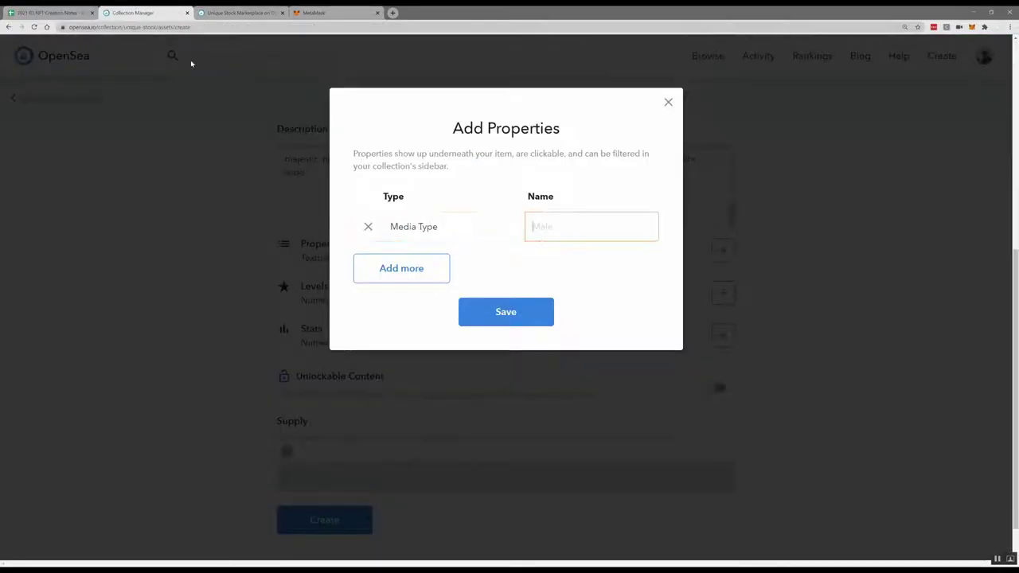
pyautogui.hotkey('ctrl', '1')
pyautogui.click(360, 128)
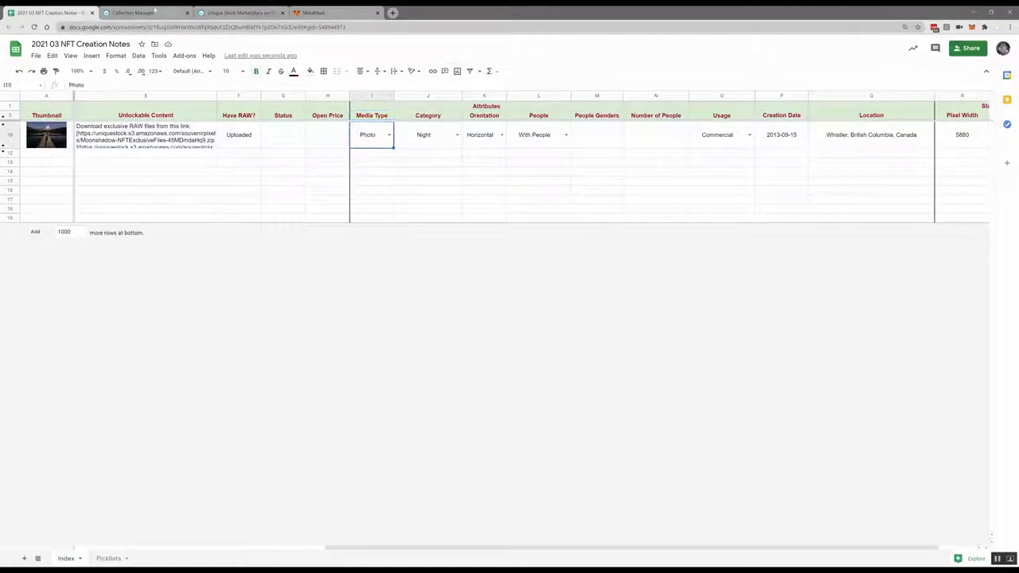
pyautogui.hotkey('ctrl', 'c')
pyautogui.hotkey('ctrl', '2')
pyautogui.click(564, 225)
pyautogui.hotkey('ctrl', 'v')
# - Add a Category property with the value Night, copying both from the Moonshadow notes in the spreadsheet
pyautogui.click(410, 271)
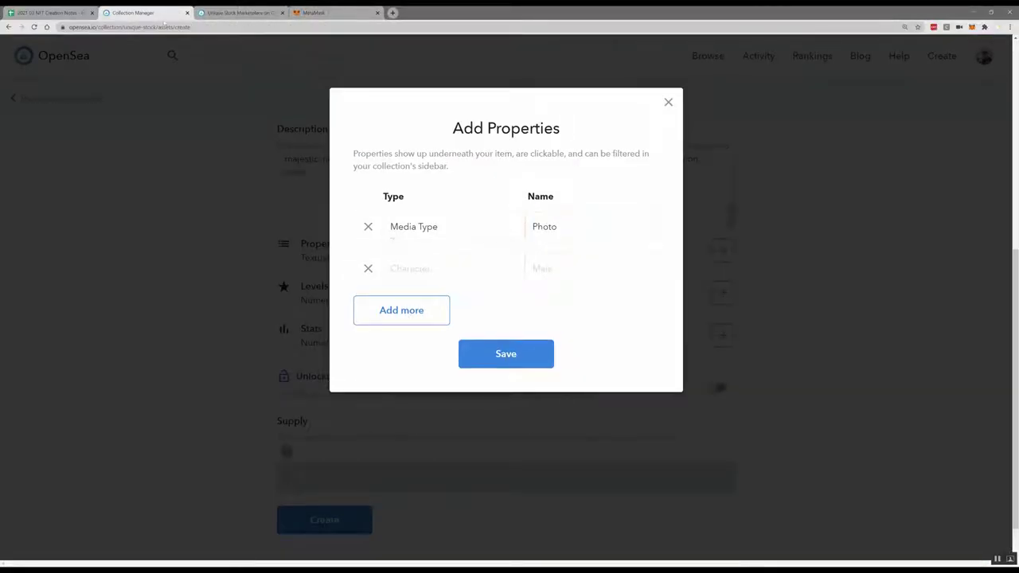
pyautogui.hotkey('ctrl', '1')
pyautogui.click(427, 115)
pyautogui.hotkey('ctrl', 'c')
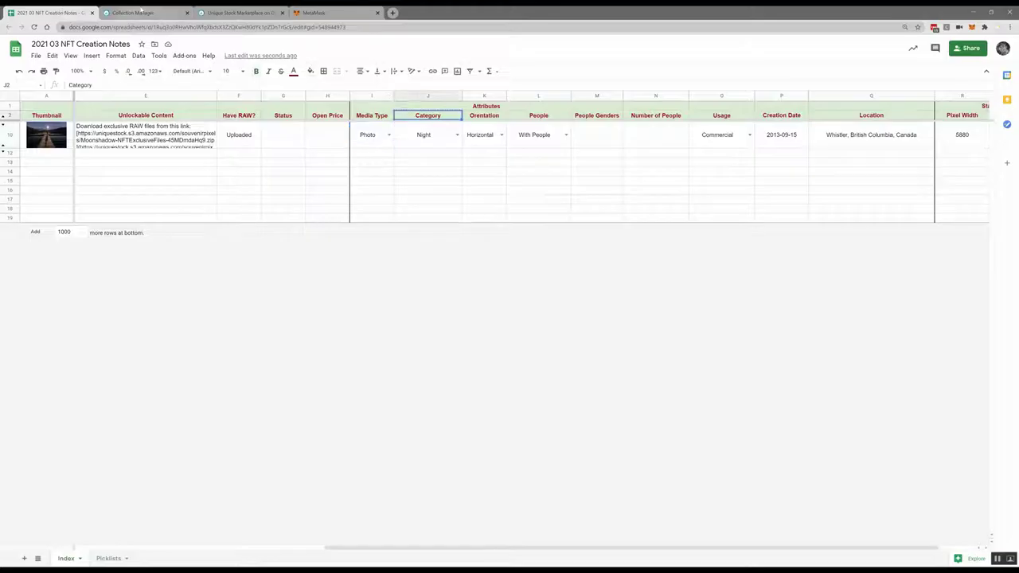
pyautogui.hotkey('ctrl', '2')
pyautogui.click(430, 268)
pyautogui.hotkey('ctrl', 'v')
pyautogui.click(45, 11)
pyautogui.click(425, 134)
pyautogui.hotkey('ctrl', 'c')
pyautogui.hotkey('ctrl', '2')
pyautogui.click(580, 271)
pyautogui.hotkey('ctrl', 'v')
# - Add an Orentation property with the value Horizontal, copying both from the notes spreadsheet
pyautogui.click(420, 311)
pyautogui.click(72, 14)
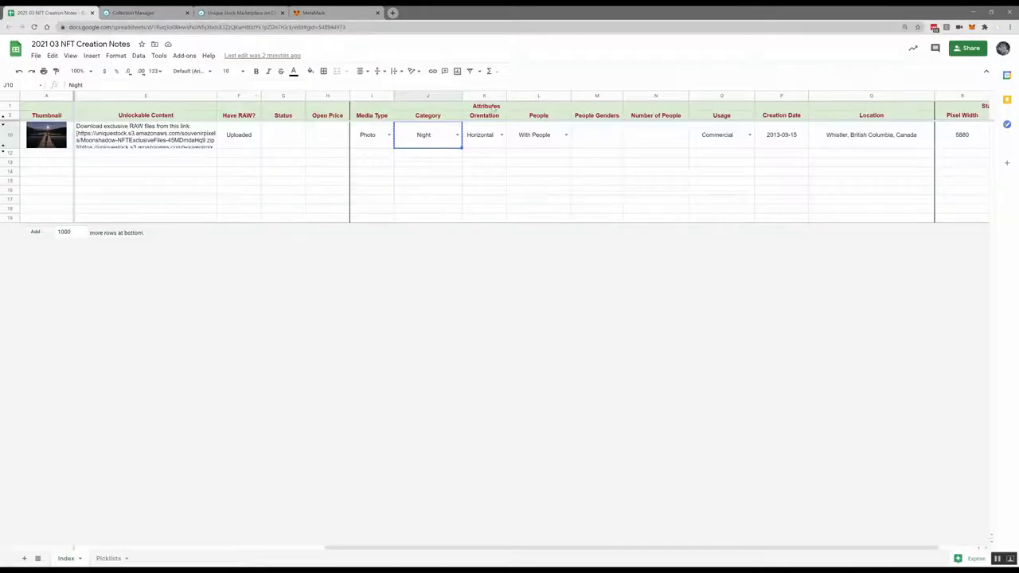
pyautogui.click(489, 120)
pyautogui.hotkey('ctrl', 'c')
pyautogui.hotkey('ctrl', '2')
pyautogui.click(443, 321)
pyautogui.hotkey('ctrl', 'v')
pyautogui.hotkey('ctrl', '1')
pyautogui.click(492, 137)
pyautogui.hotkey('ctrl', 'c')
pyautogui.hotkey('ctrl', '2')
pyautogui.click(532, 307)
pyautogui.hotkey('ctrl', 'v')
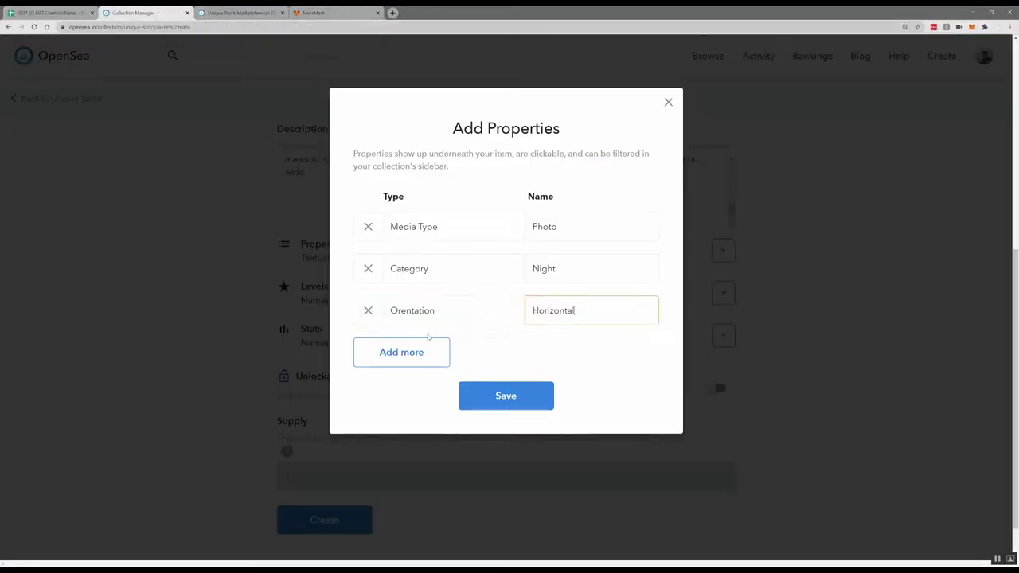
# - Add a People property with the value With People, copying both from the notes spreadsheet
pyautogui.click(413, 341)
pyautogui.hotkey('ctrl', '1')
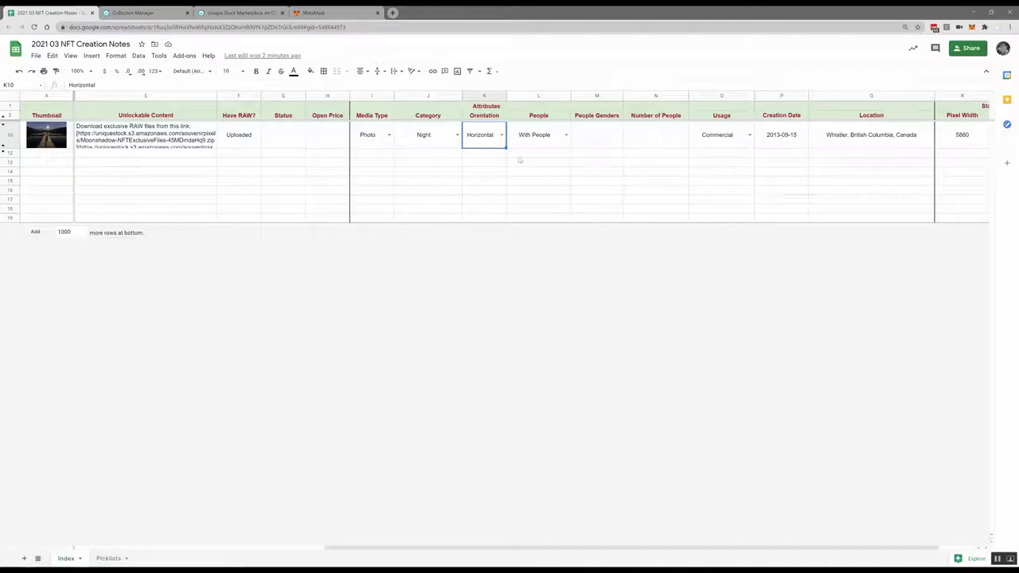
pyautogui.press('Right')
pyautogui.hotkey('ctrl', 'c')
pyautogui.hotkey('ctrl', '2')
pyautogui.click(466, 352)
pyautogui.hotkey('ctrl', 'v')
pyautogui.hotkey('ctrl', '1')
pyautogui.press('Down')
pyautogui.hotkey('ctrl', 'c')
pyautogui.hotkey('ctrl', '2')
pyautogui.click(564, 352)
pyautogui.hotkey('ctrl', 'v')
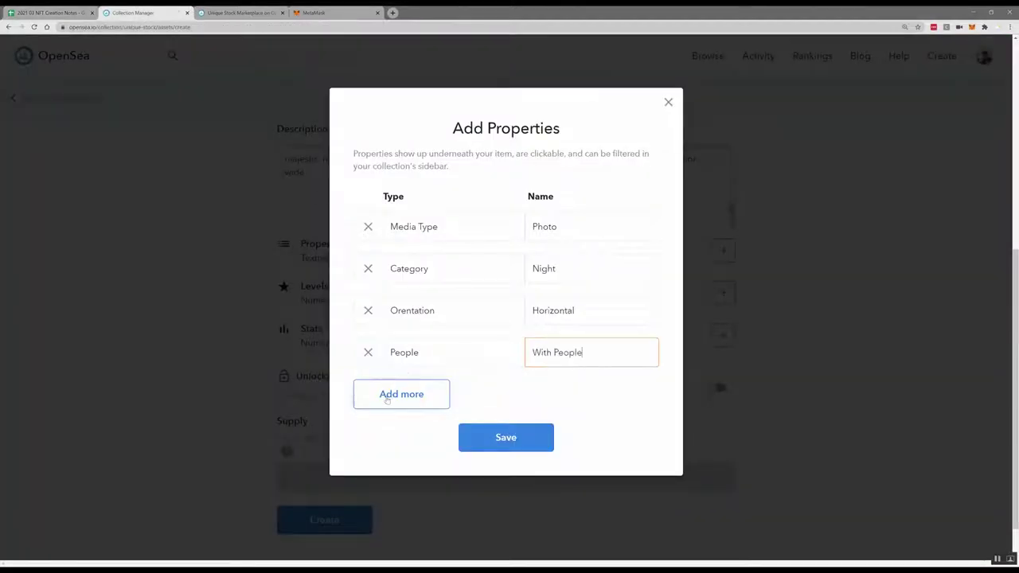
# - Add a Usage property with the value Commercial, copying both from the notes spreadsheet
pyautogui.click(387, 393)
pyautogui.hotkey('ctrl', '1')
pyautogui.press('Up')
pyautogui.press('Right')
pyautogui.press('Right')
pyautogui.press('Right')
pyautogui.hotkey('ctrl', 'c')
pyautogui.hotkey('ctrl', '2')
pyautogui.click(414, 393)
pyautogui.hotkey('ctrl', 'v')
pyautogui.hotkey('ctrl', '1')
pyautogui.press('Down')
pyautogui.hotkey('ctrl', 'c')
pyautogui.hotkey('ctrl', '2')
pyautogui.click(568, 387)
pyautogui.hotkey('ctrl', 'v')
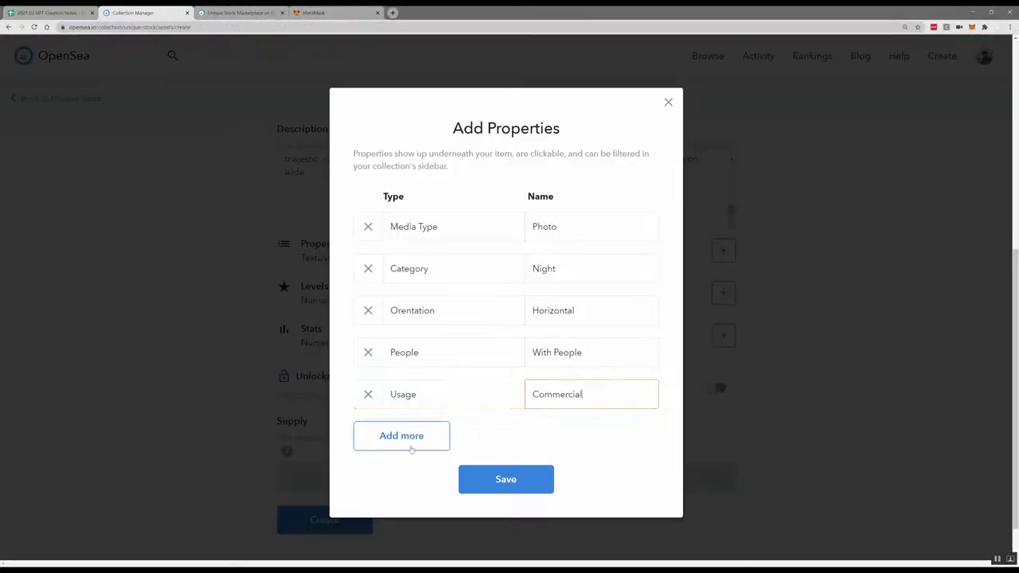
# - Add a Creation Date property with the value 2013-09-15, copying both from the notes spreadsheet
pyautogui.click(410, 443)
pyautogui.hotkey('ctrl', '1')
pyautogui.press('Up')
pyautogui.press('Right')
pyautogui.hotkey('ctrl', 'c')
pyautogui.hotkey('ctrl', '2')
pyautogui.hotkey('ctrl', 'v')
pyautogui.hotkey('ctrl', '1')
pyautogui.press('Down')
pyautogui.hotkey('ctrl', 'c')
pyautogui.hotkey('ctrl', '2')
pyautogui.hotkey('ctrl', 'v')
# - Add a Location property with the value Whistler, British Columbia, Canada from the notes spreadsheet, and save the item's properties
pyautogui.click(402, 477)
pyautogui.hotkey('ctrl', '1')
pyautogui.hotkey('ctrl', '2')
pyautogui.hotkey('ctrl', 'v')
pyautogui.hotkey('ctrl', '1')
pyautogui.press('Down')
pyautogui.hotkey('ctrl', 'c')
pyautogui.hotkey('ctrl', '2')
pyautogui.click(574, 473)
pyautogui.hotkey('ctrl', 'v')
pyautogui.press('Return')
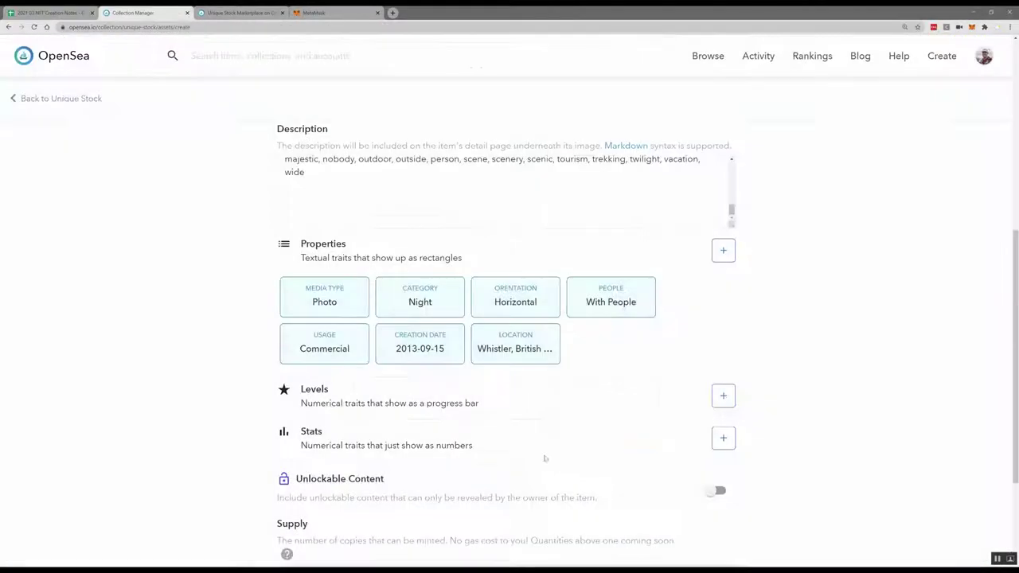
# - Begin adding stats to the item and lower the first stat's maximum to 0
pyautogui.scroll(-2, 534, 394)
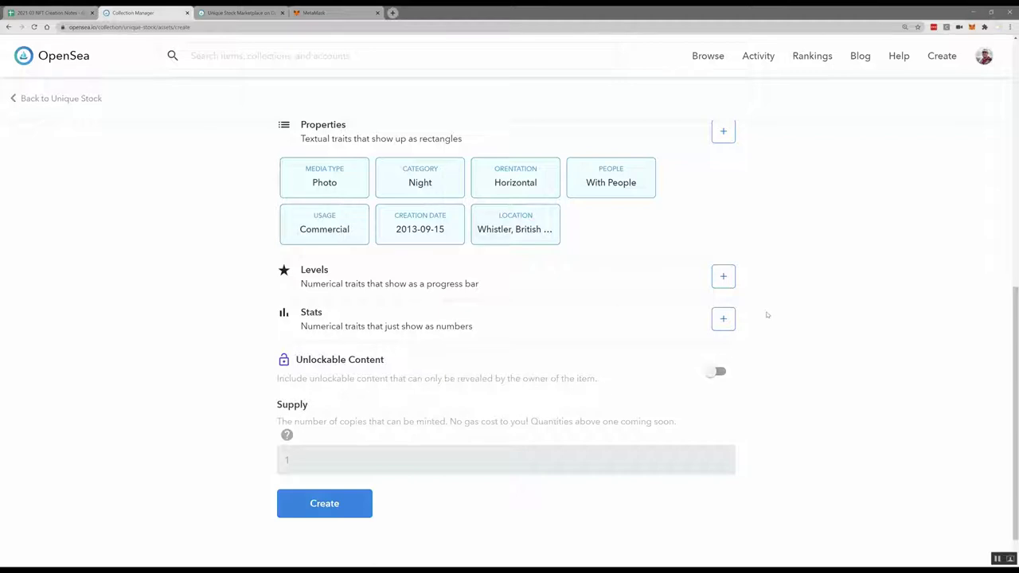
pyautogui.click(723, 318)
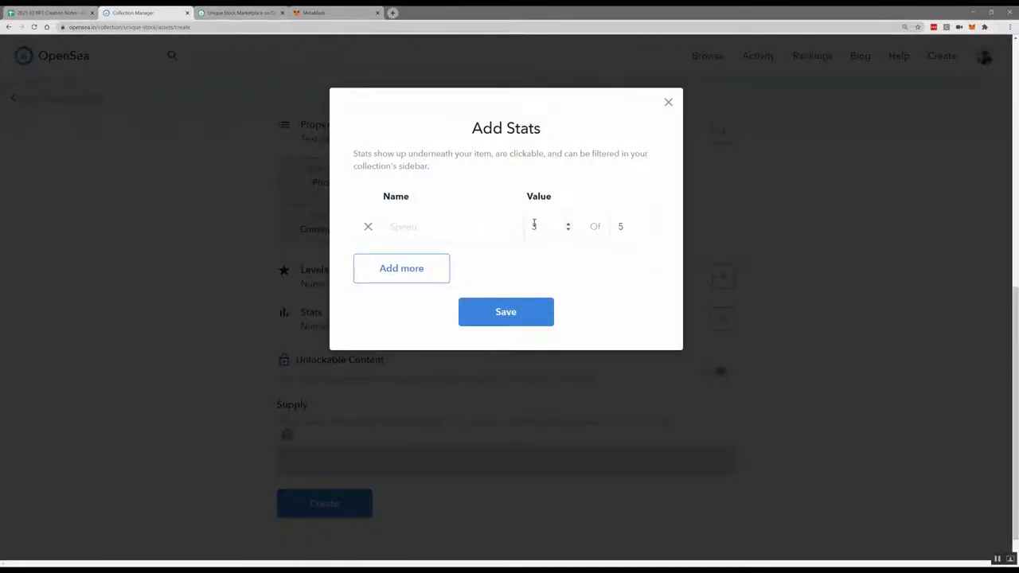
pyautogui.click(646, 230)
pyautogui.click(647, 229)
pyautogui.click(647, 229)
pyautogui.click(646, 230)
pyautogui.click(646, 229)
pyautogui.click(557, 226)
# - Name the first stat Pixel Width and set its value to 5880, copying both from the notes spreadsheet
pyautogui.click(230, 13)
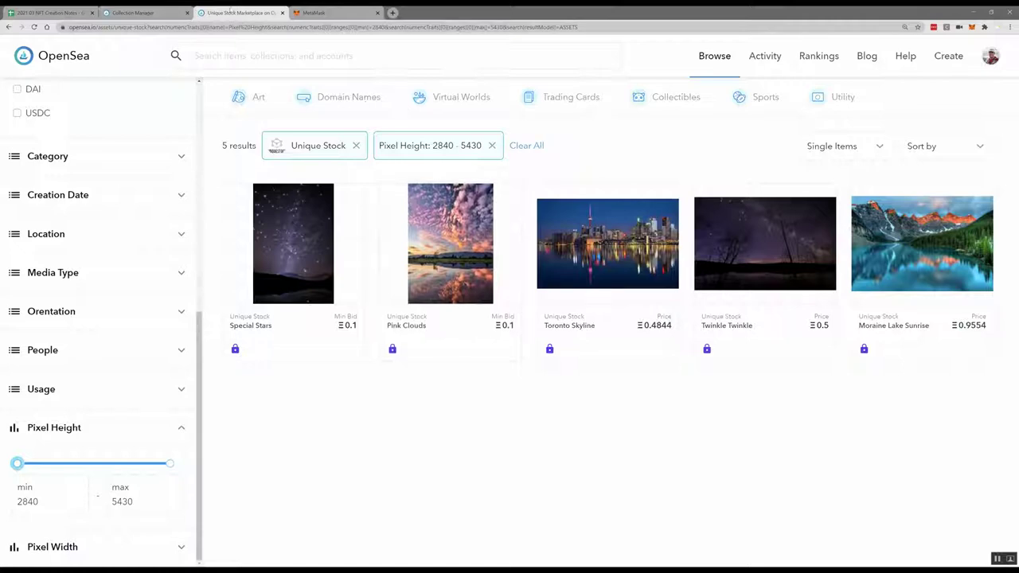
pyautogui.click(72, 12)
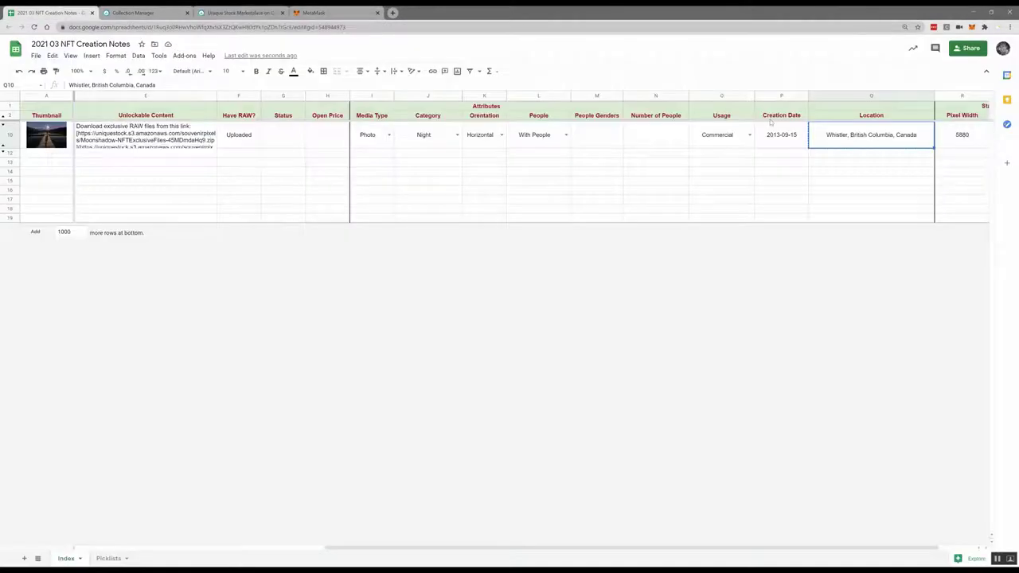
pyautogui.press('Tab')
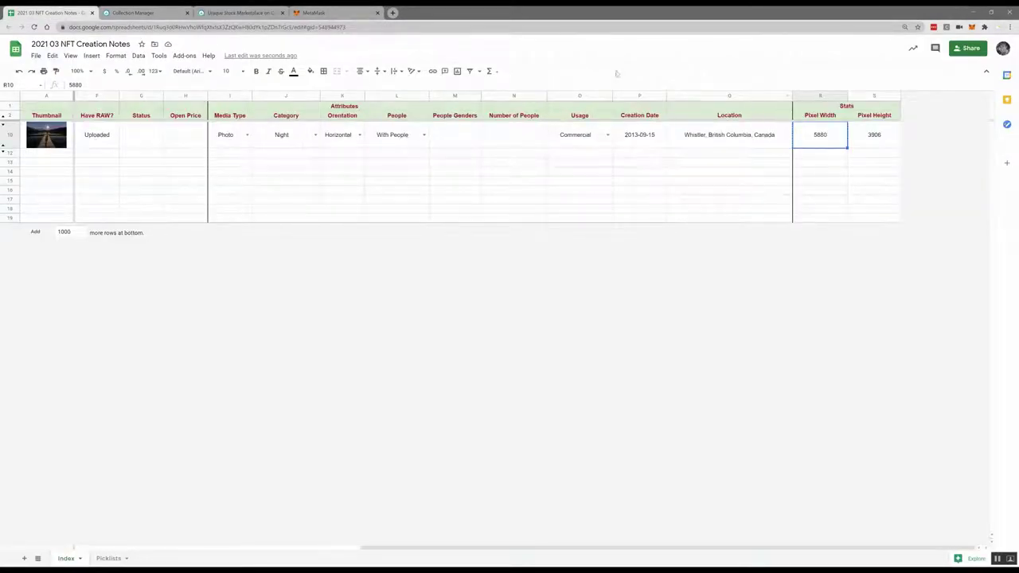
pyautogui.click(134, 12)
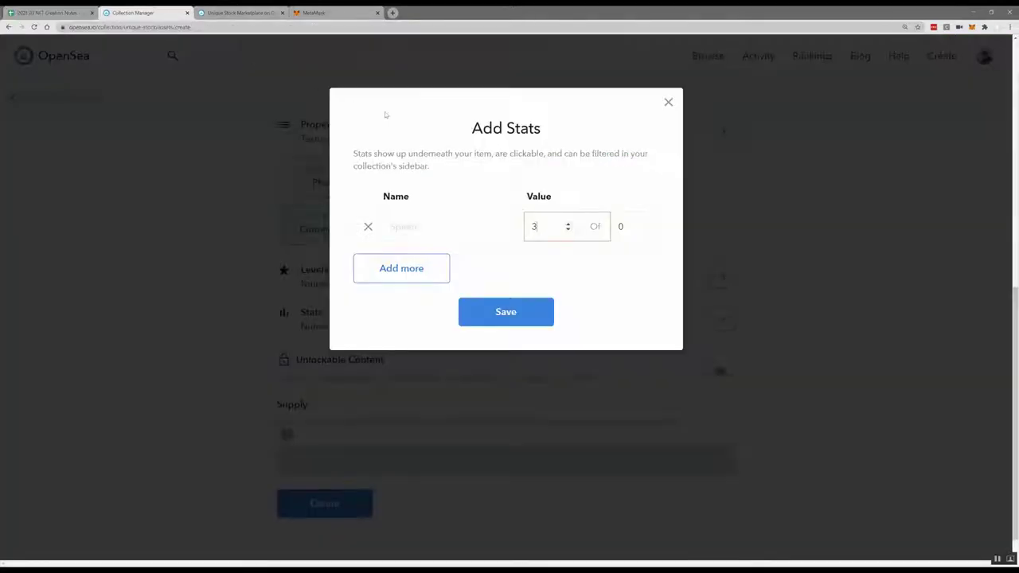
pyautogui.click(398, 217)
pyautogui.hotkey('ctrl', 'v')
pyautogui.click(72, 12)
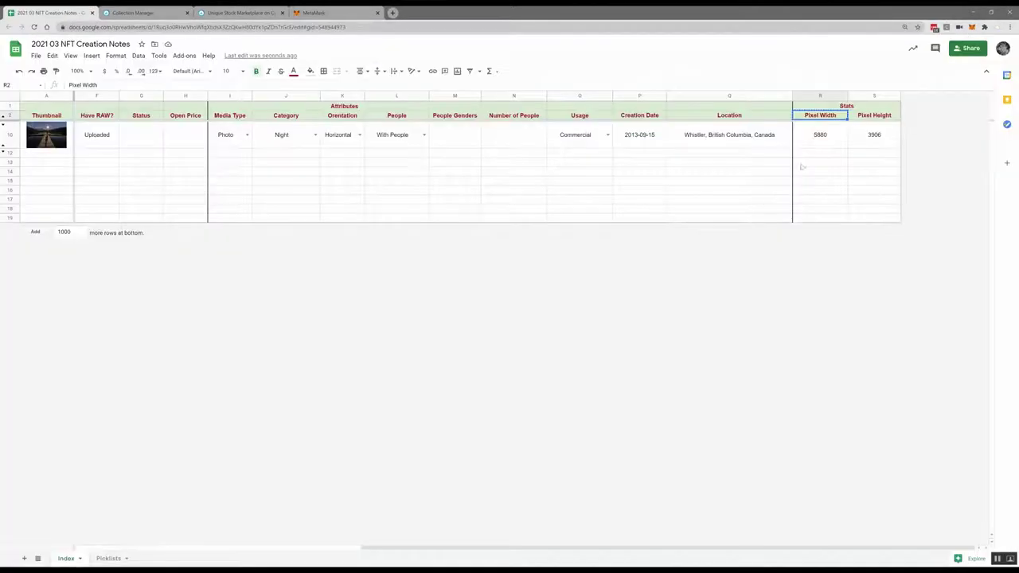
pyautogui.hotkey('ctrl', 'c')
pyautogui.click(133, 13)
pyautogui.click(551, 227)
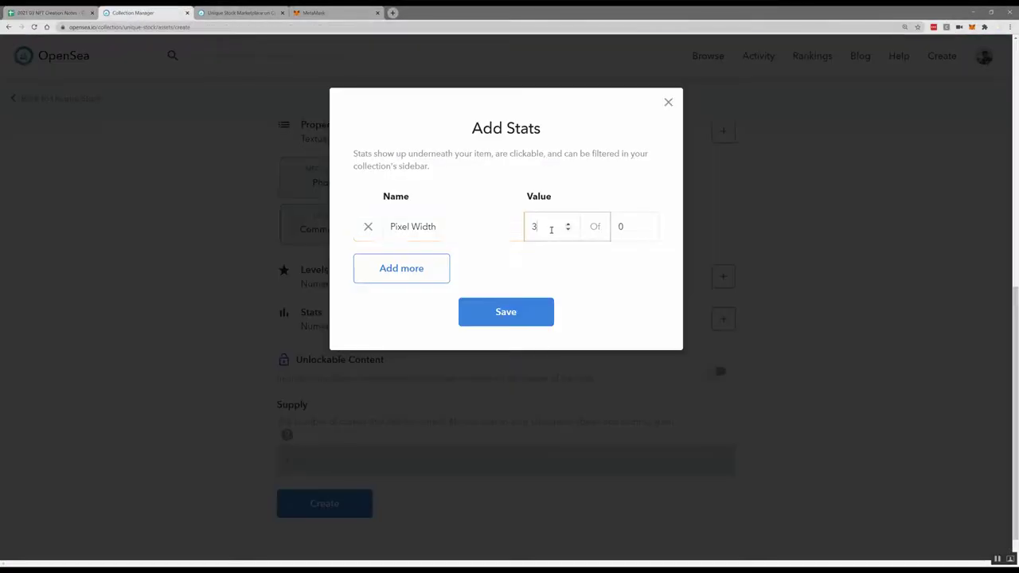
pyautogui.hotkey('ctrl', 'v')
pyautogui.hotkey('ctrl', 'a')
pyautogui.hotkey('ctrl', 'v')
# - Add a second stat named Pixel Height with the value 3906 from the notes spreadsheet, and save the stats
pyautogui.click(424, 269)
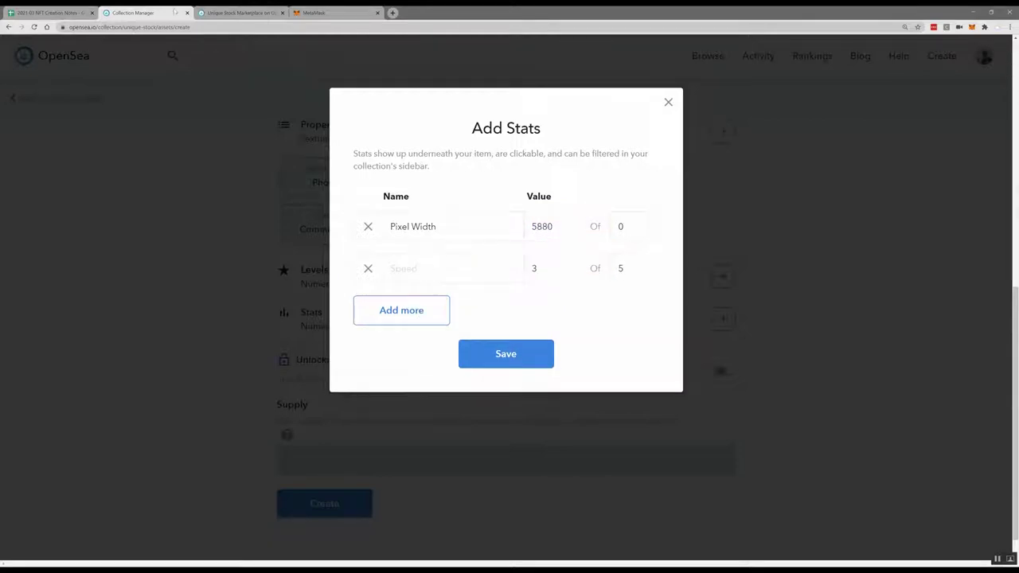
pyautogui.click(48, 12)
pyautogui.click(875, 116)
pyautogui.hotkey('ctrl', 'c')
pyautogui.click(132, 13)
pyautogui.click(430, 268)
pyautogui.hotkey('ctrl', 'v')
pyautogui.click(48, 13)
pyautogui.click(873, 135)
pyautogui.hotkey('ctrl', 'c')
pyautogui.hotkey('ctrl', 'Tab')
pyautogui.click(565, 272)
pyautogui.hotkey('ctrl', 'v')
pyautogui.click(495, 357)
# - Enable unlockable content for the item and copy the full Unlockable Content text of the Moonshadow row from the notes spreadsheet
pyautogui.scroll(-2, 493, 357)
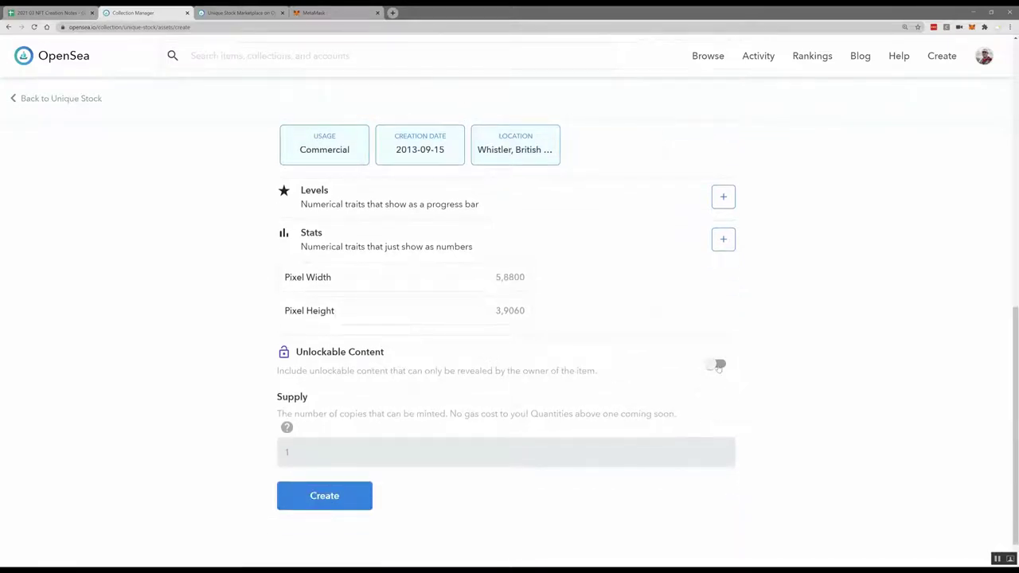
pyautogui.click(719, 365)
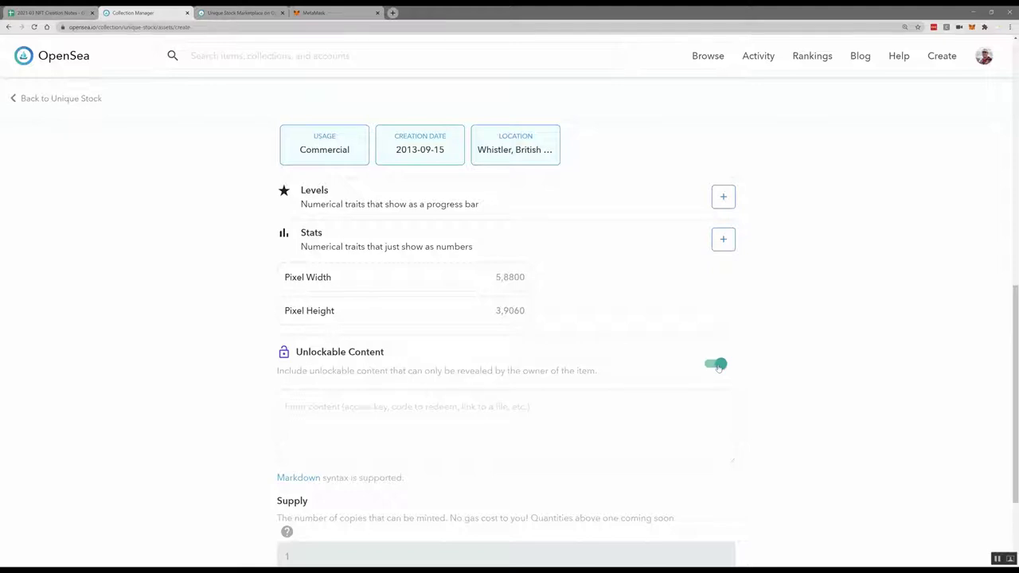
pyautogui.click(48, 10)
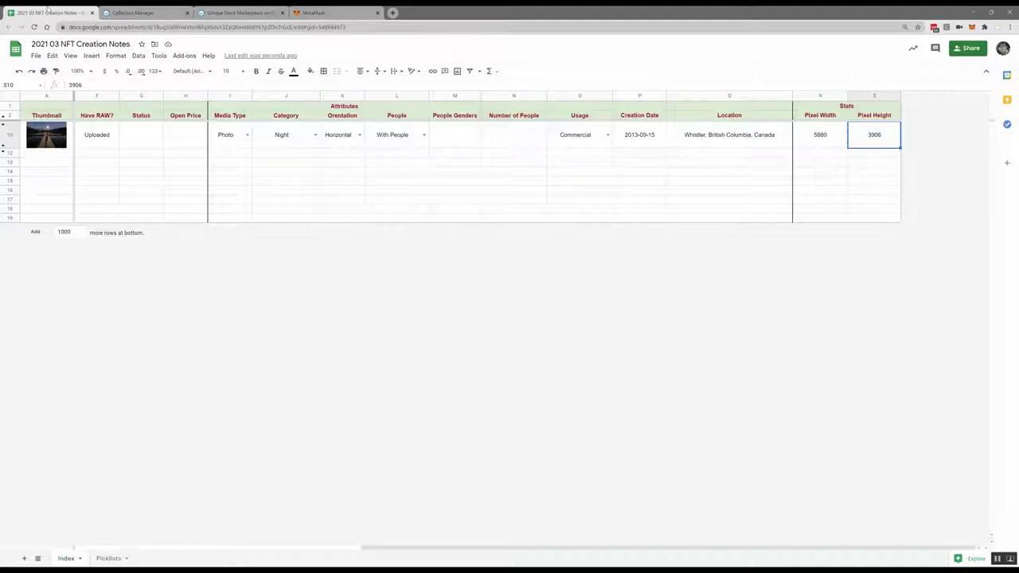
pyautogui.click(293, 136)
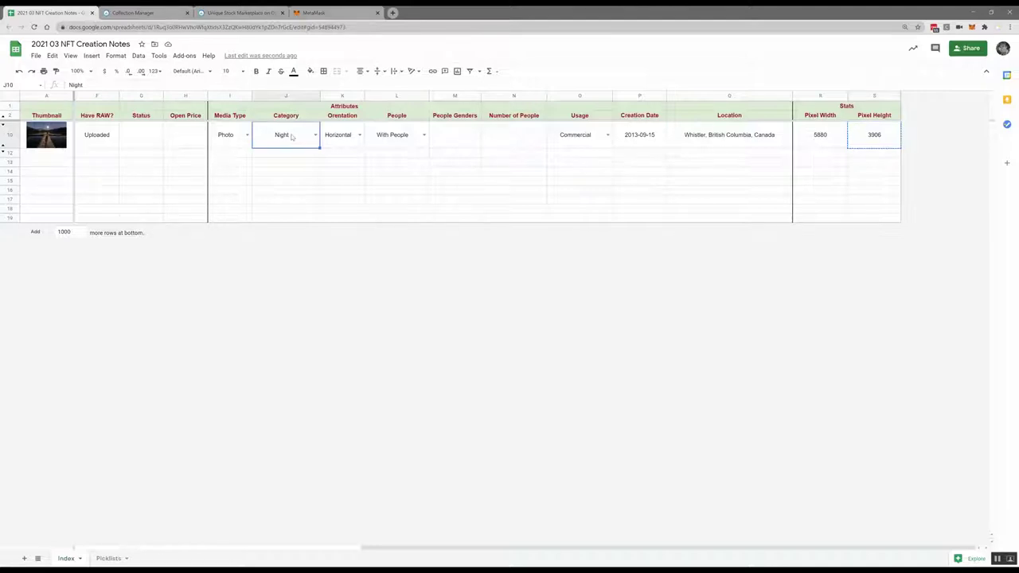
pyautogui.press('Left')
pyautogui.press('Left')
pyautogui.press('Left')
pyautogui.press('Left')
pyautogui.press('Left')
pyautogui.press('Left')
pyautogui.press('Left')
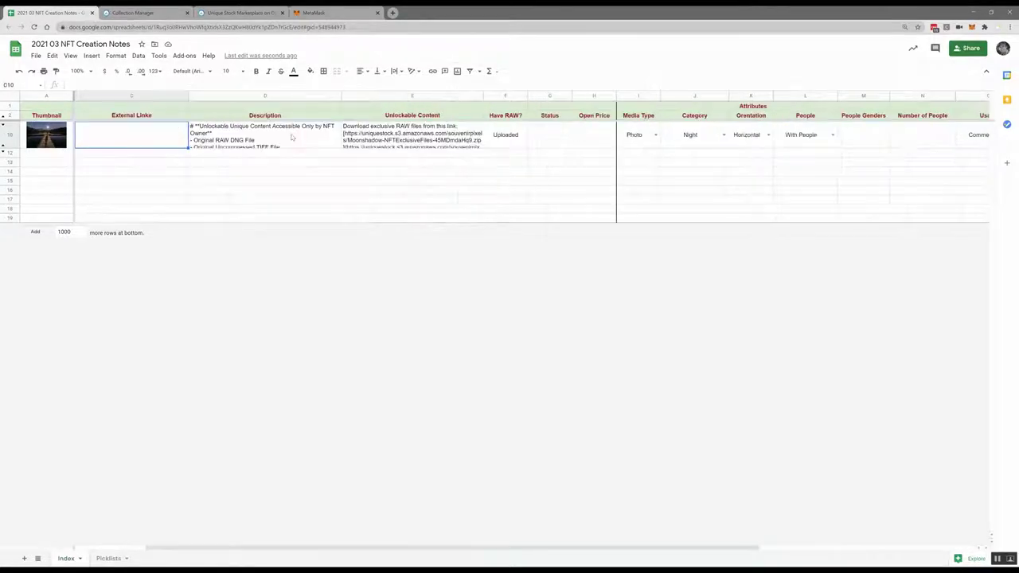
pyautogui.press('Right')
pyautogui.press('Right')
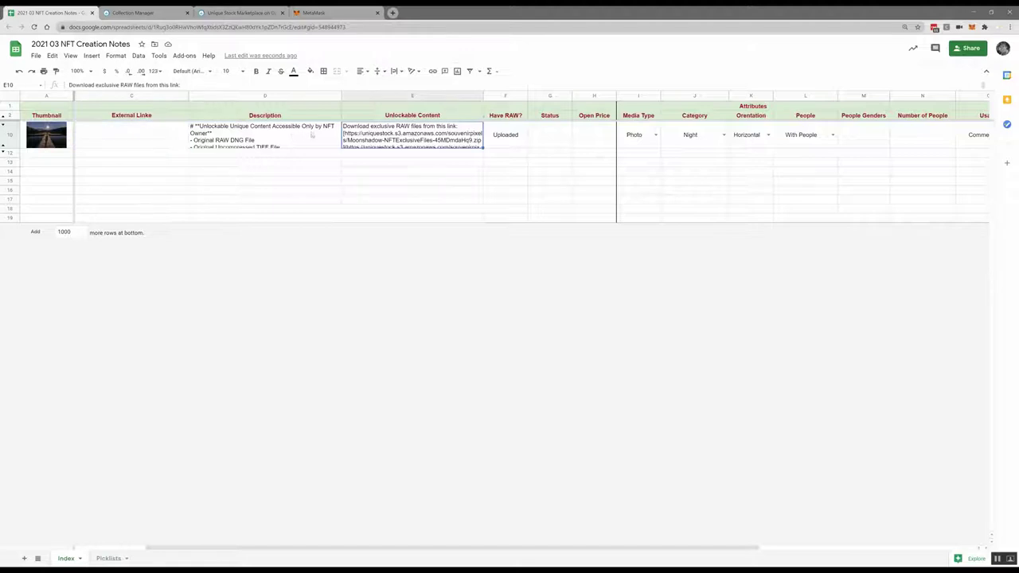
pyautogui.doubleClick(392, 144)
pyautogui.hotkey('ctrl', 'a')
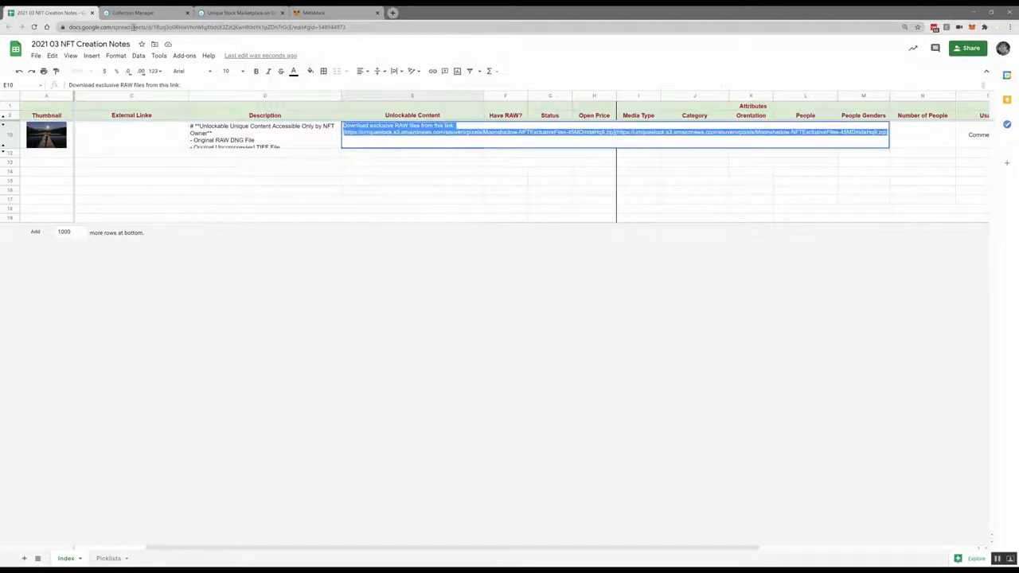
# - Paste the copied RAW files download text with its link into the item's unlockable content on OpenSea
pyautogui.click(132, 13)
pyautogui.click(393, 410)
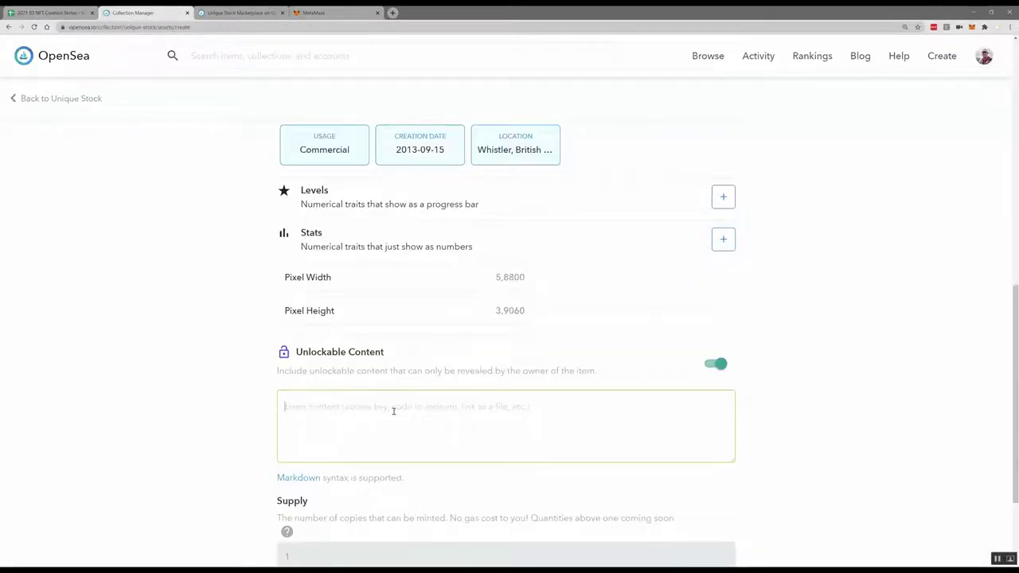
pyautogui.hotkey('ctrl', 'v')
pyautogui.scroll(-2, 393, 410)
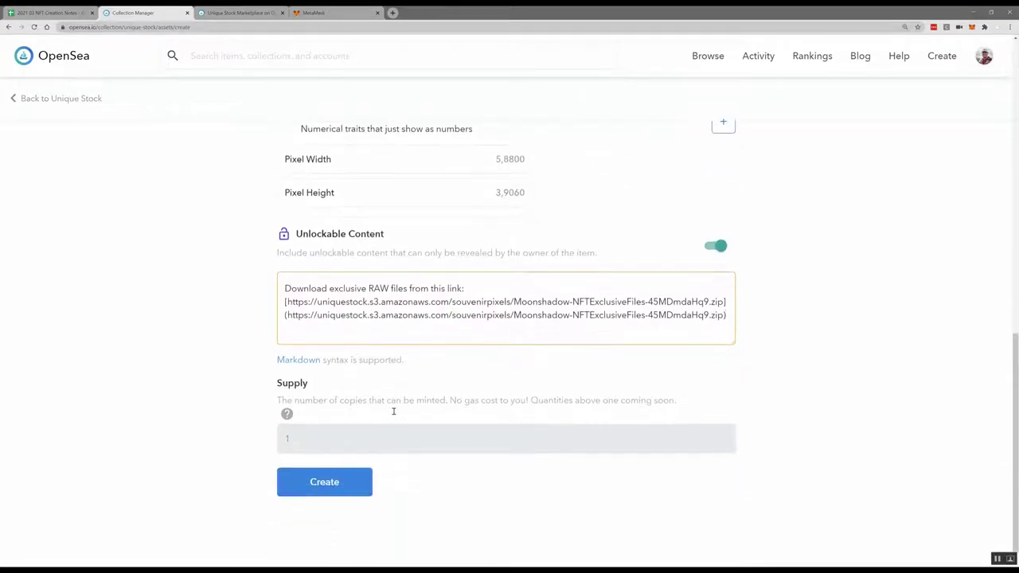
# - Create the NFT item with a supply of 1, and visit its page to review the listing details
pyautogui.scroll(-1, 295, 422)
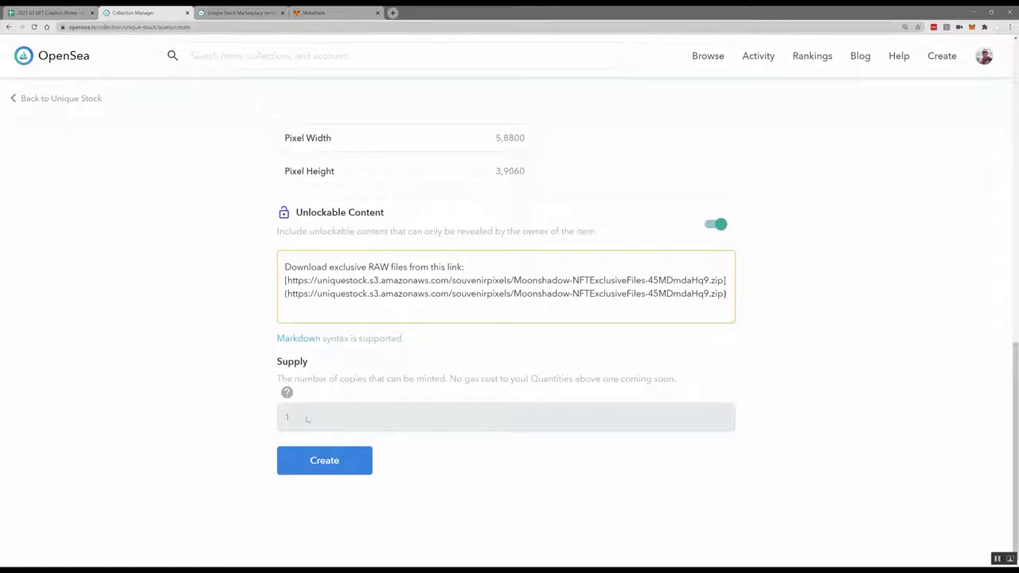
pyautogui.click(323, 469)
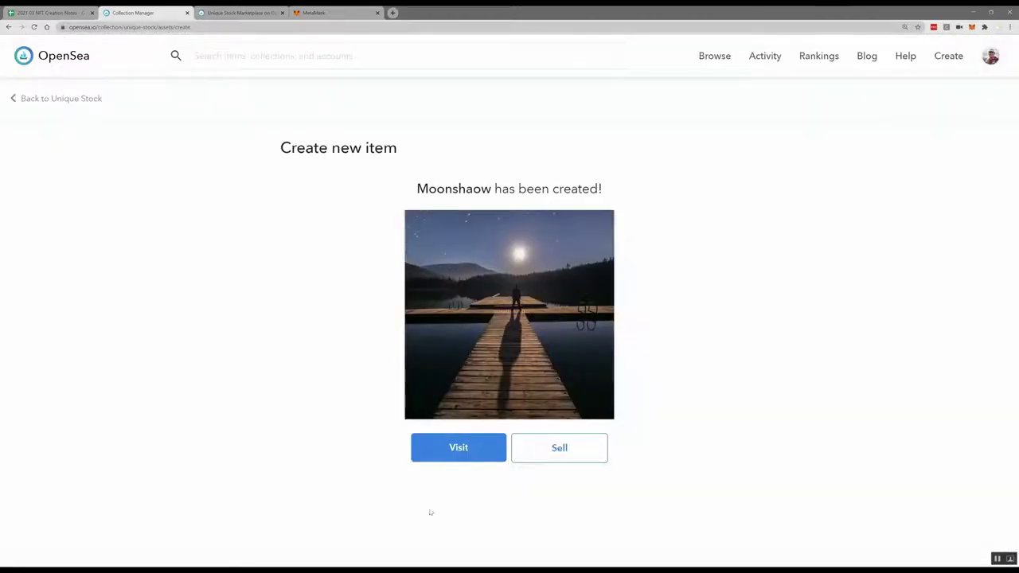
pyautogui.click(459, 448)
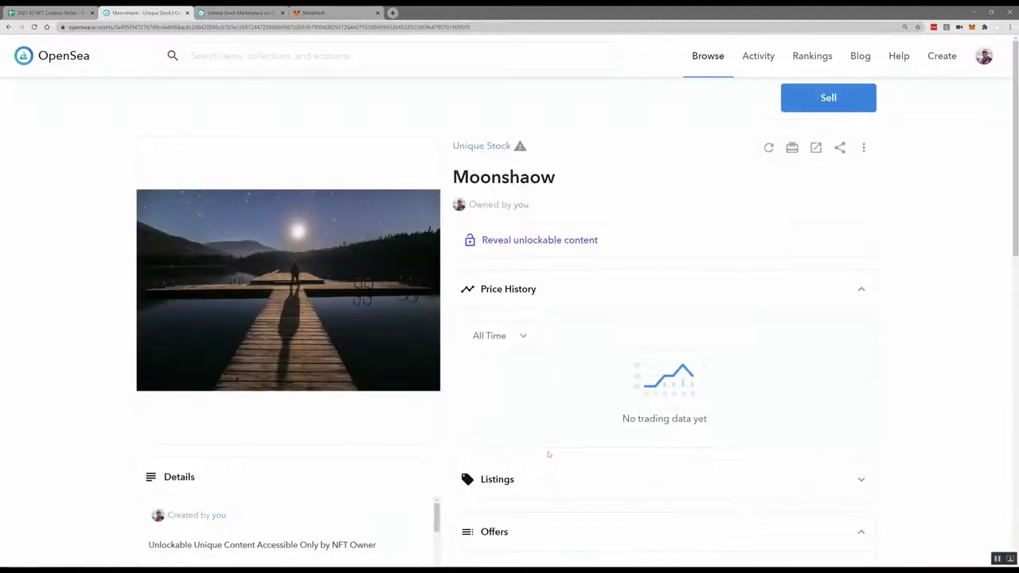
pyautogui.scroll(-4, 547, 454)
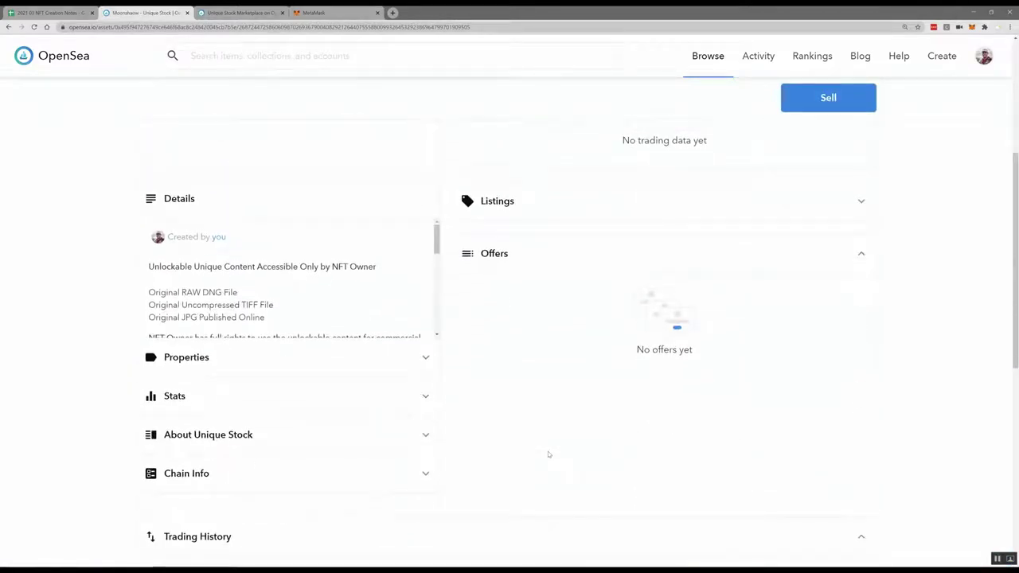
pyautogui.scroll(4, 549, 452)
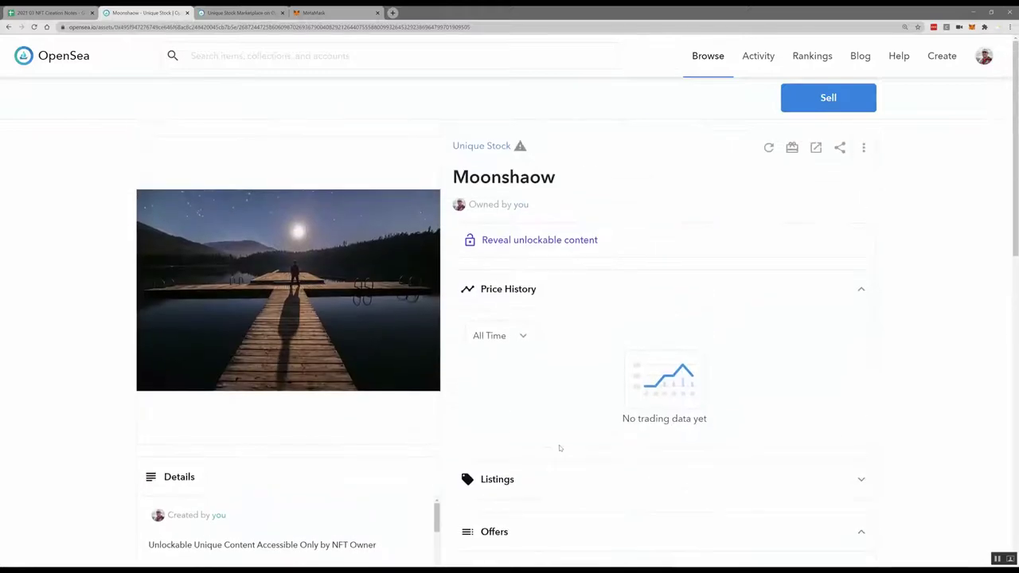